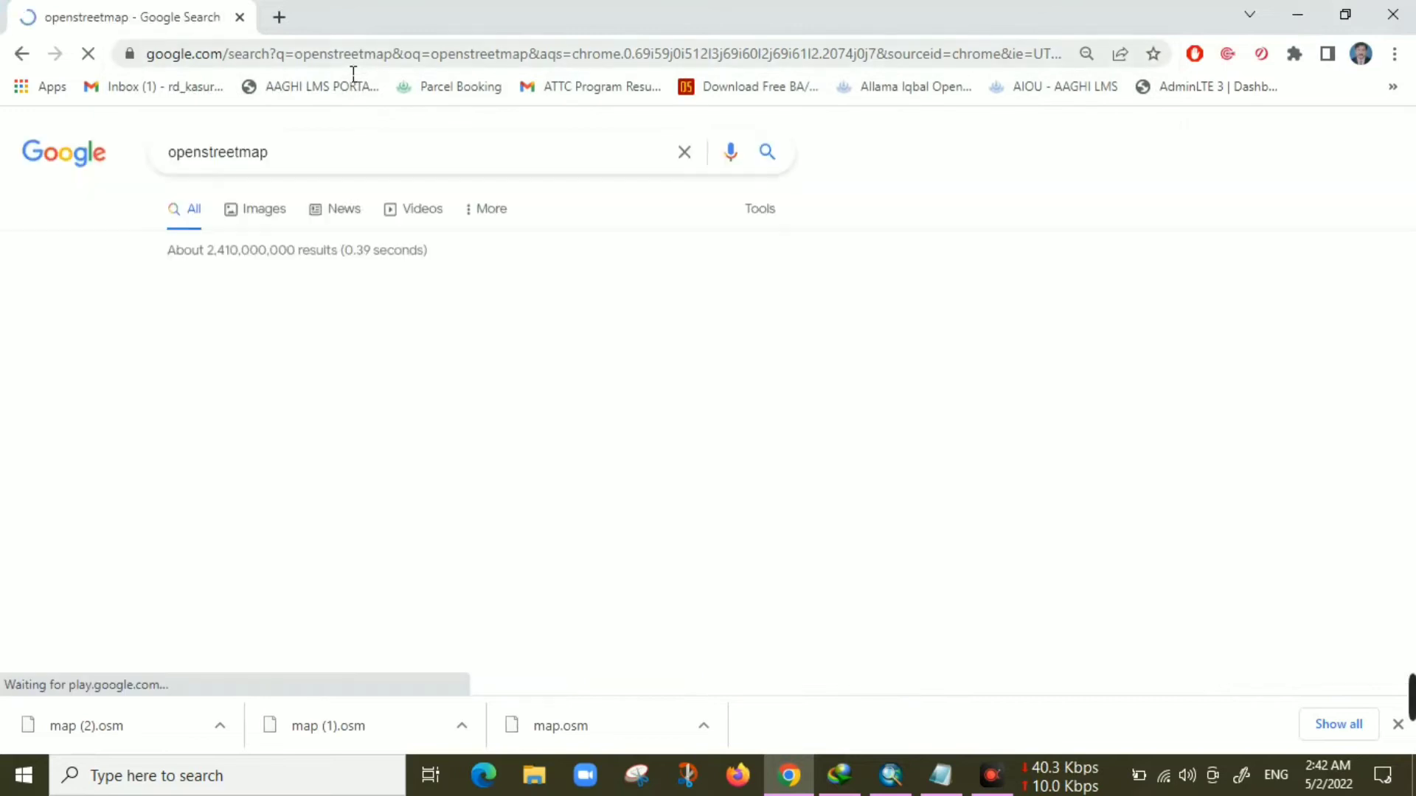
Open the OpenStreetMap site from the search results and search the map for London
{"action": "left_click", "coordinate": [255, 315]}
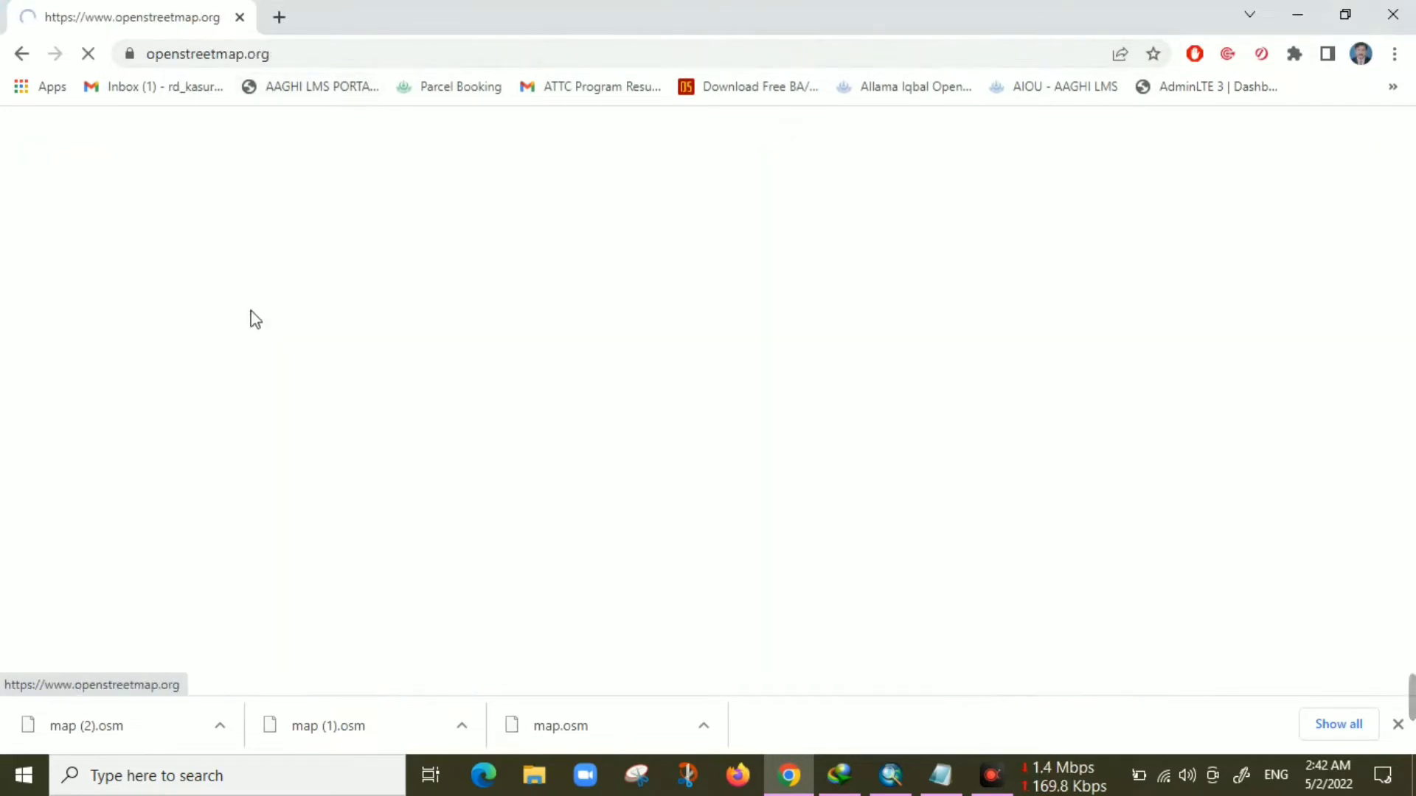
{"action": "left_click", "coordinate": [140, 198]}
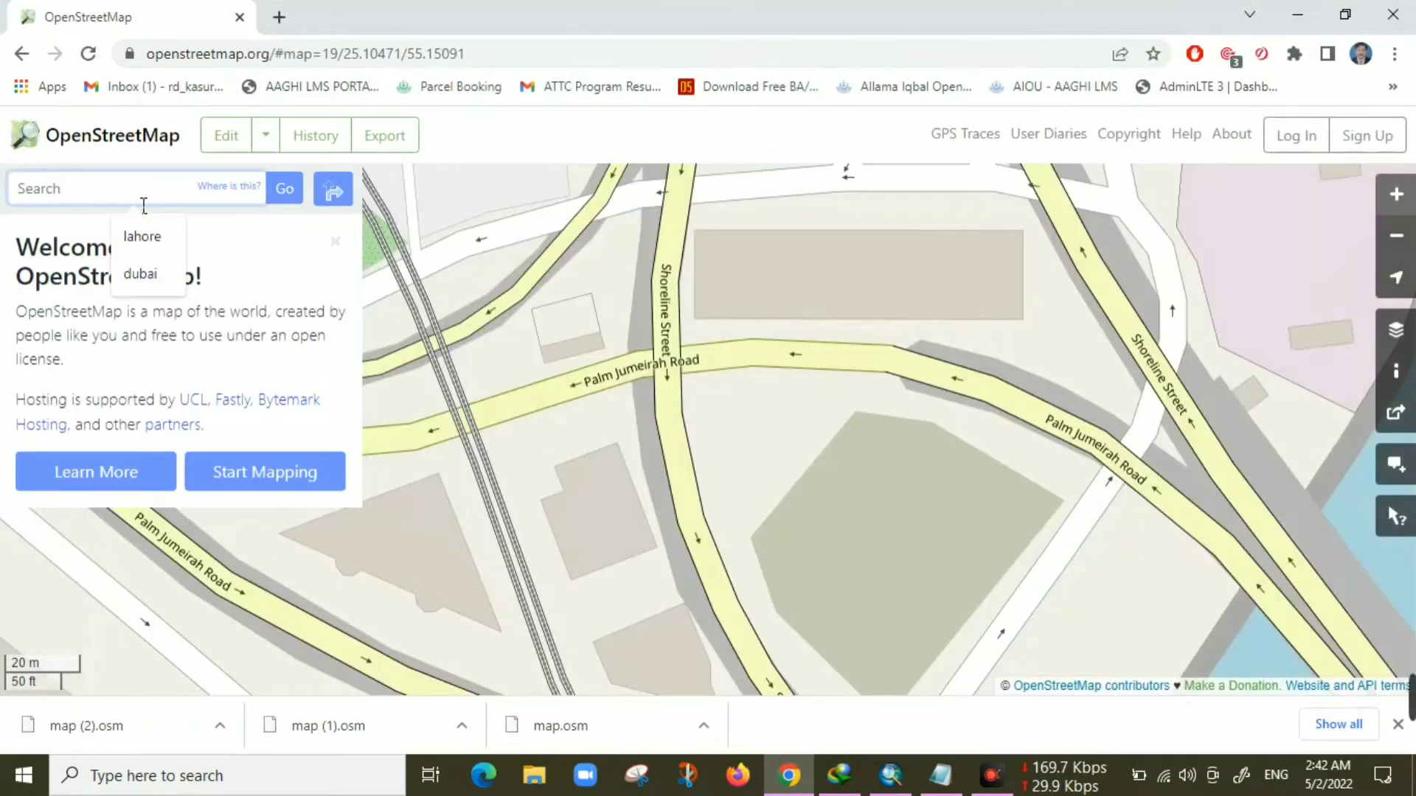
{"action": "type", "text": "London"}
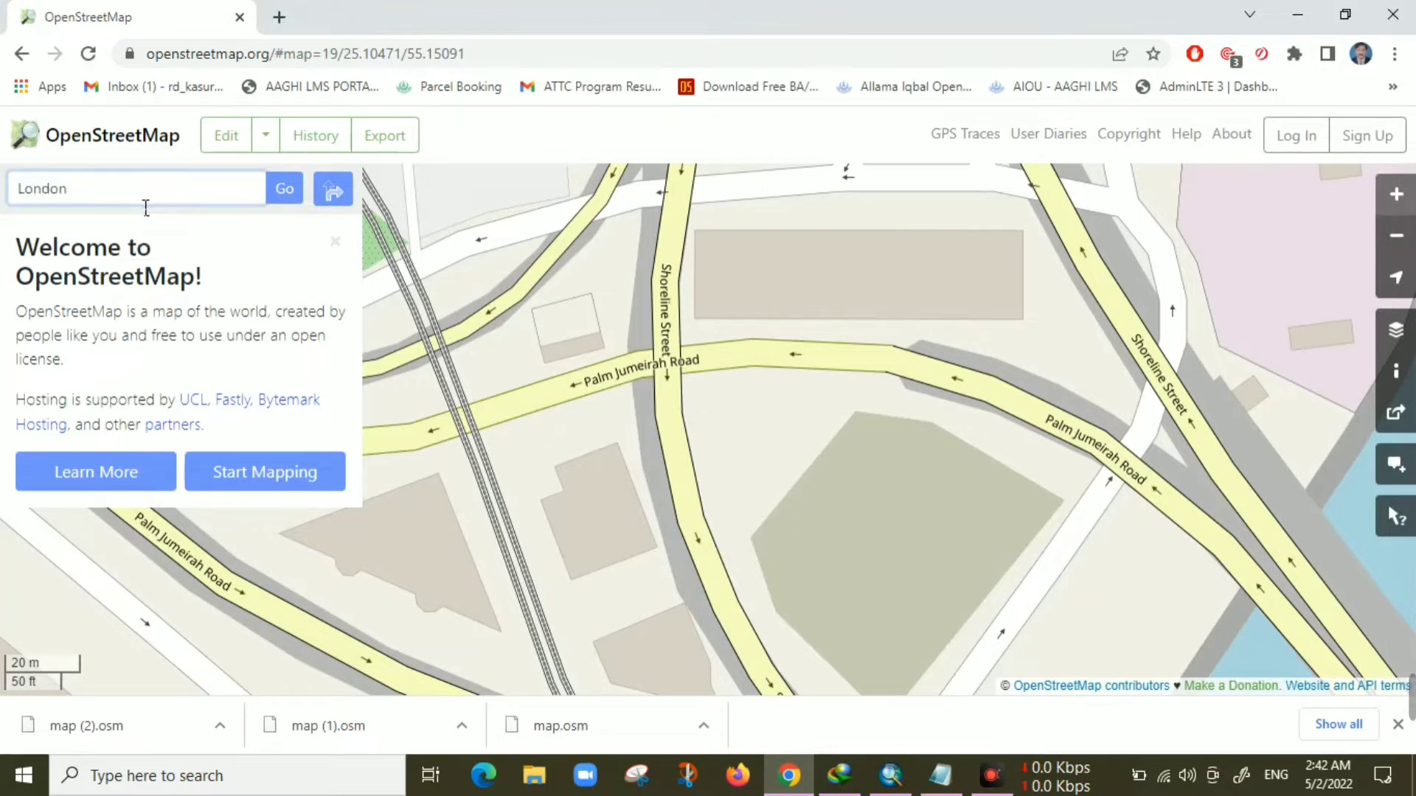
{"action": "key", "text": "Return"}
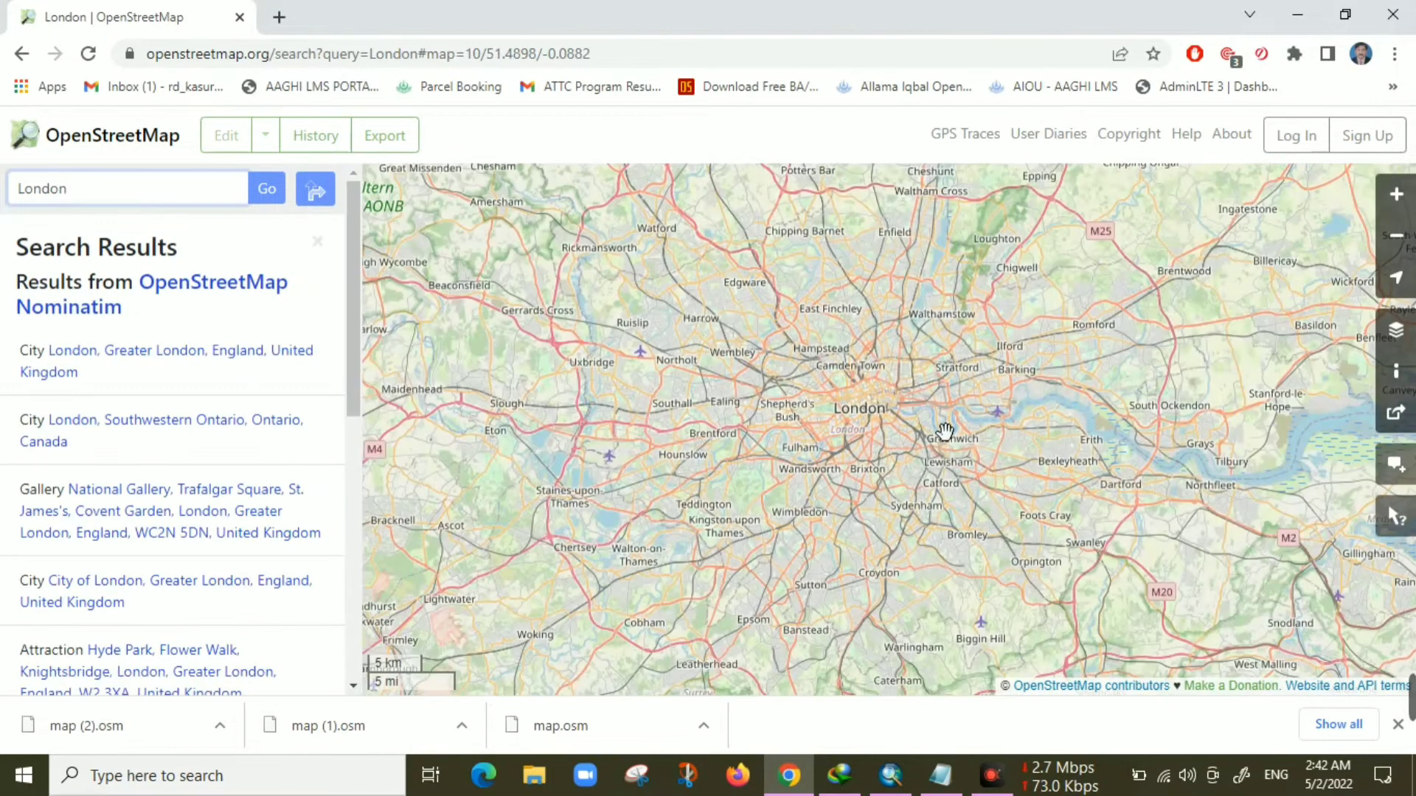
Export the OpenStreetMap data for the area around the BFI IMAX roundabout at Waterloo as an .osm file
{"action": "scroll", "coordinate": [907, 401], "scroll_direction": "up", "scroll_amount": 8}
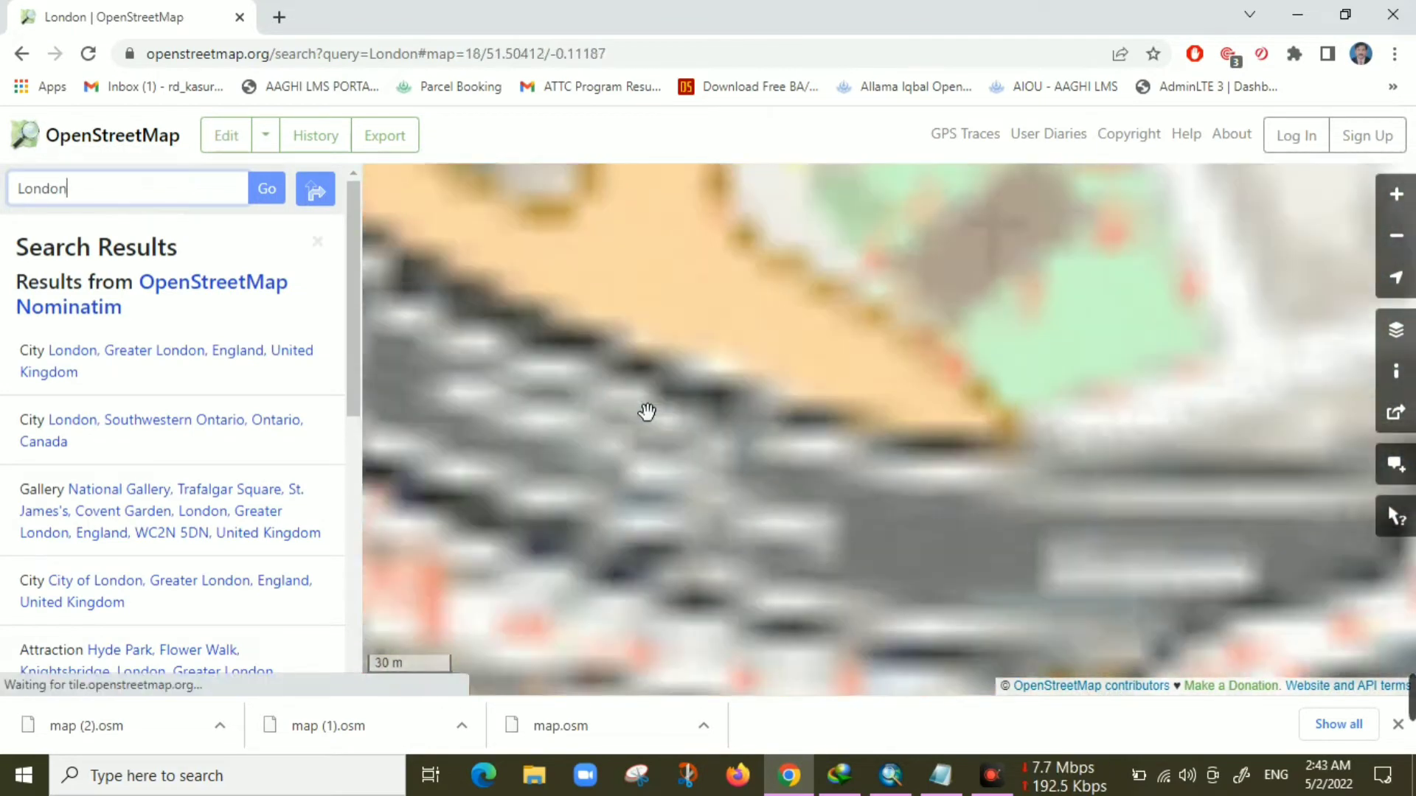
{"action": "left_click_drag", "start_coordinate": [647, 412], "coordinate": [1032, 642]}
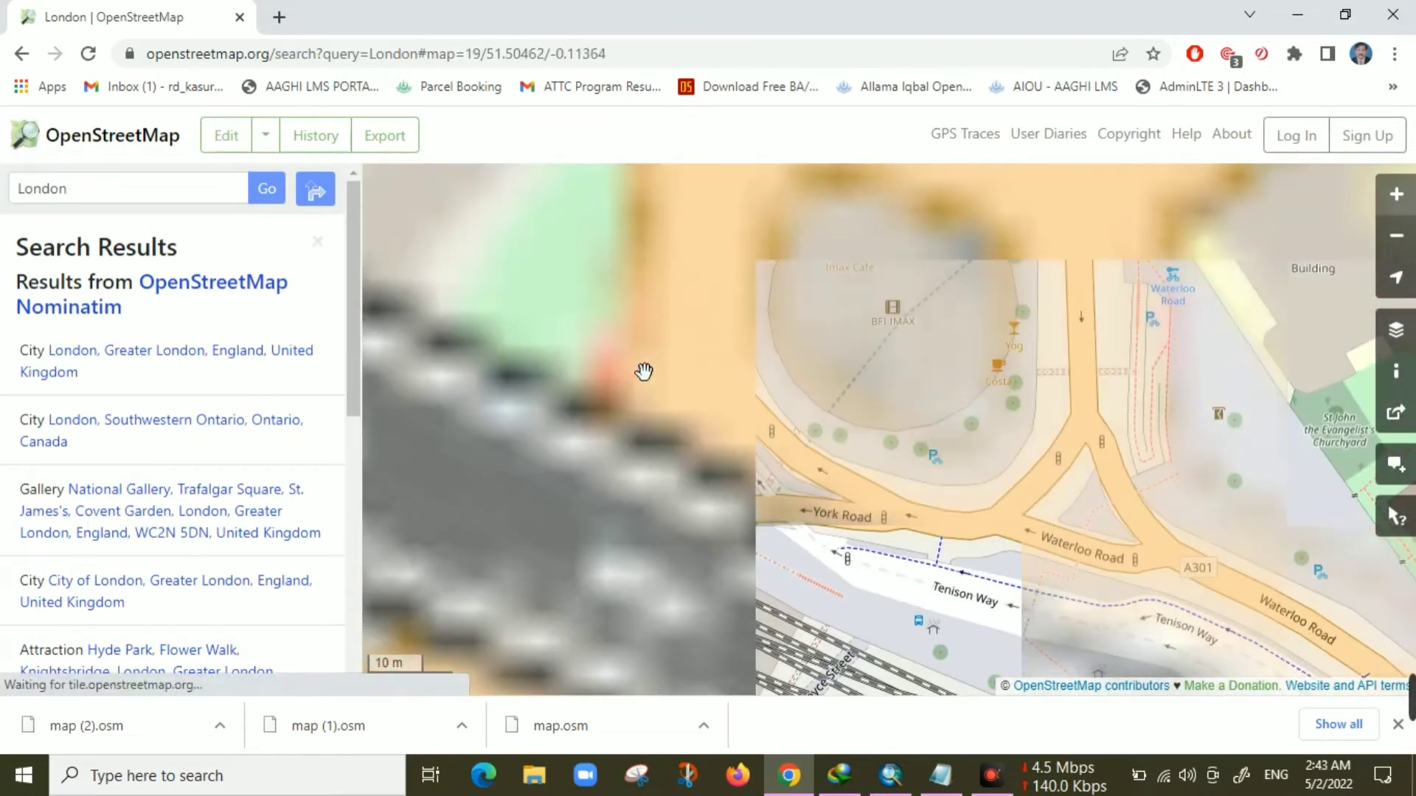
{"action": "left_click_drag", "start_coordinate": [884, 313], "coordinate": [817, 458]}
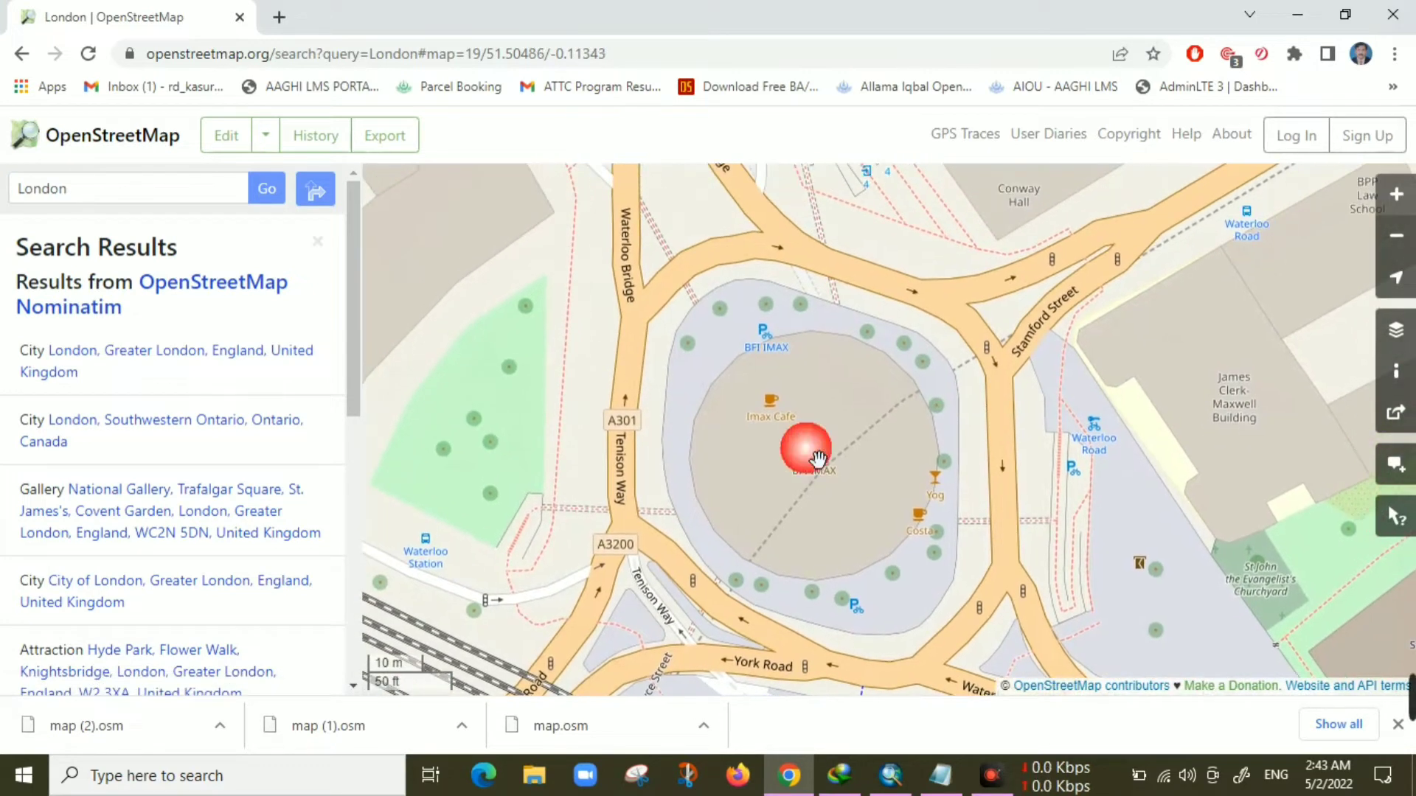
{"action": "left_click", "coordinate": [395, 142]}
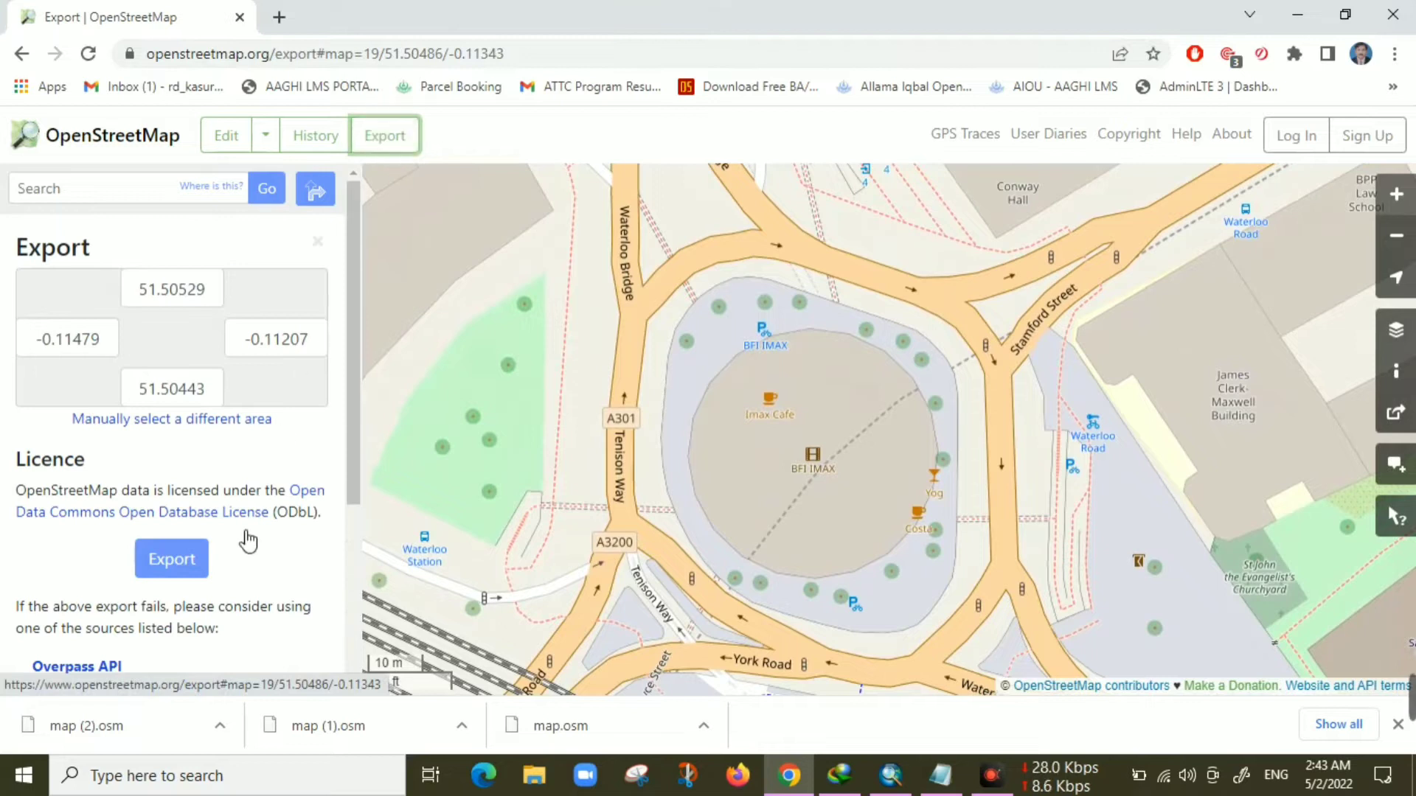
{"action": "left_click", "coordinate": [187, 559]}
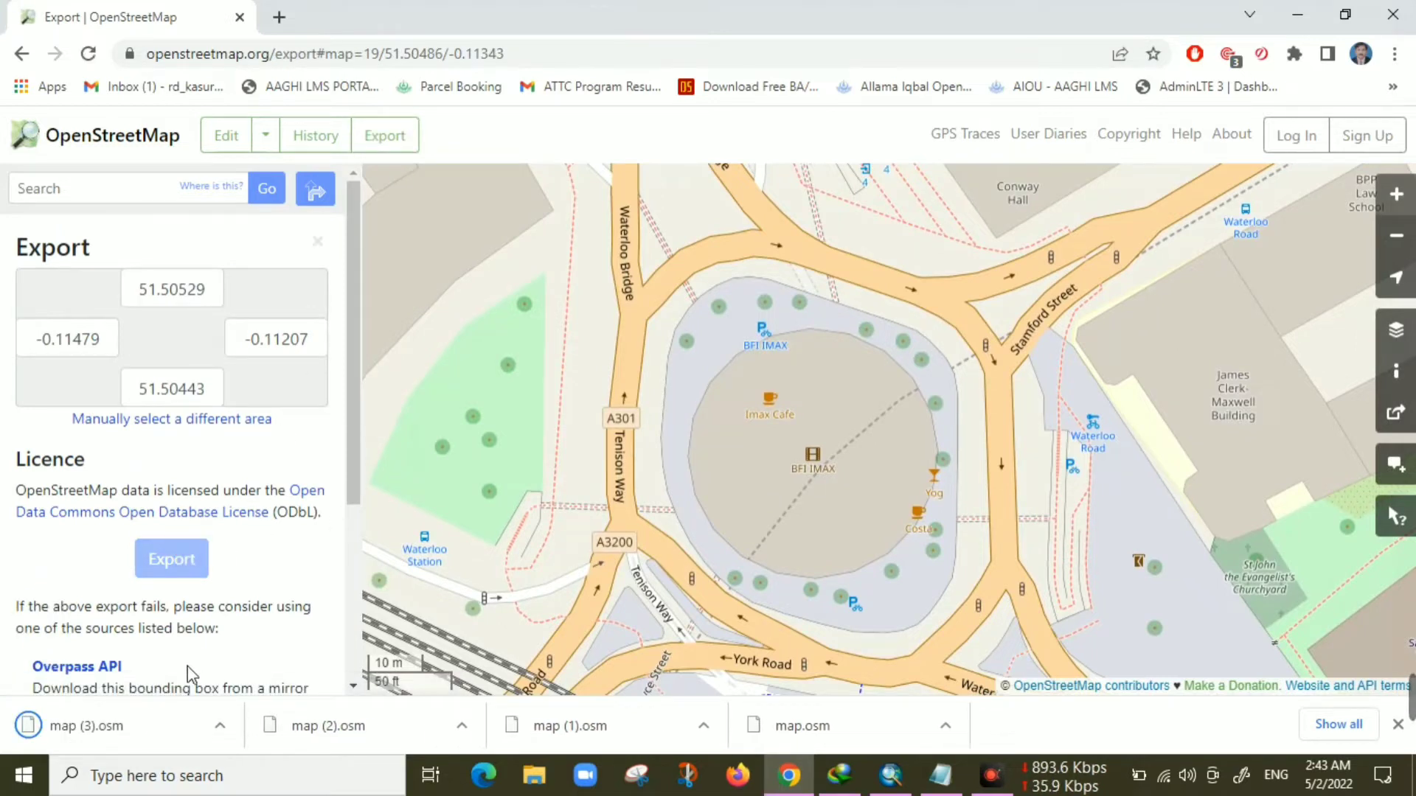
In a new tab, search for osm to kml and open the MyGeodata OSM to KML converter
{"action": "left_click", "coordinate": [279, 17]}
{"action": "left_click", "coordinate": [294, 61]}
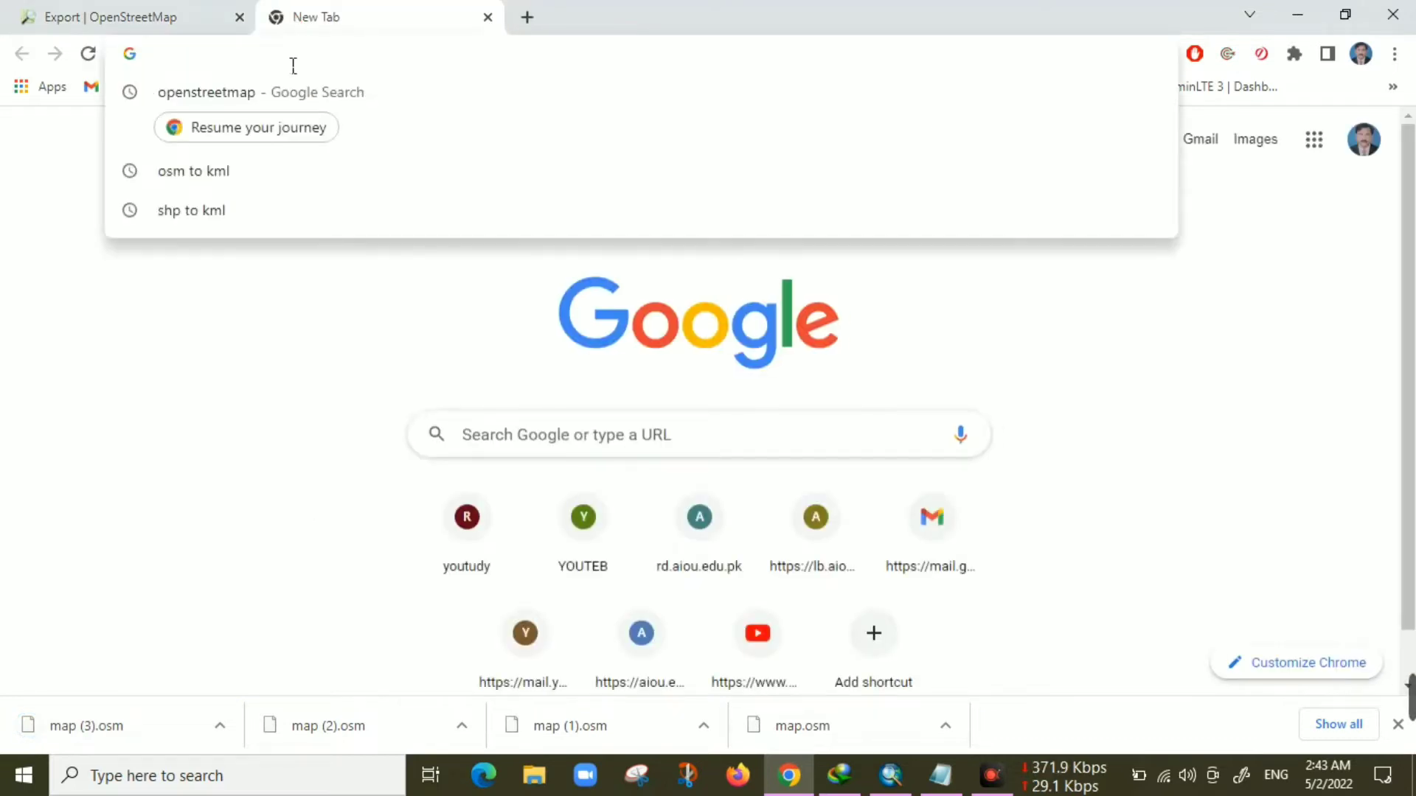
{"action": "type", "text": "osm to kml"}
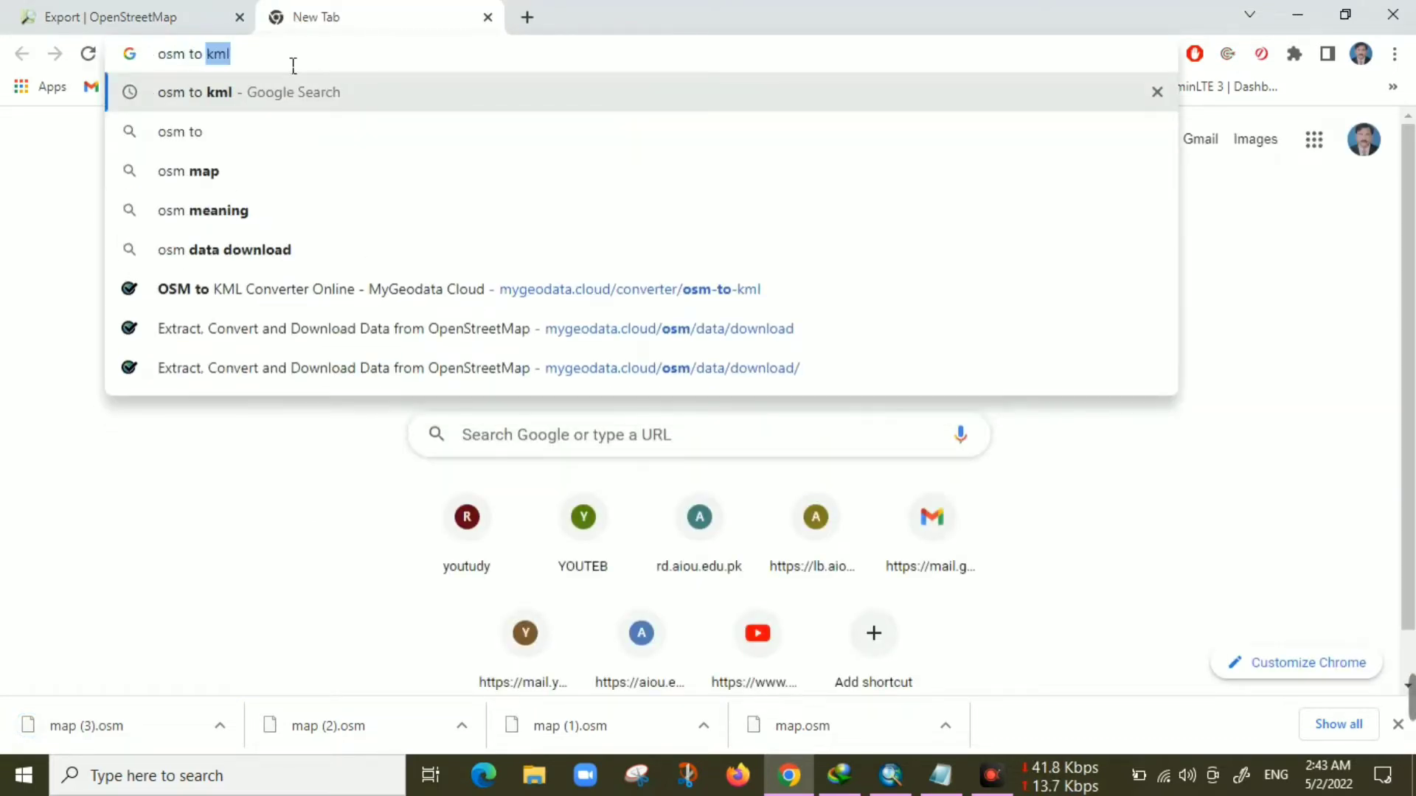
{"action": "key", "text": "Right"}
{"action": "key", "text": "Return"}
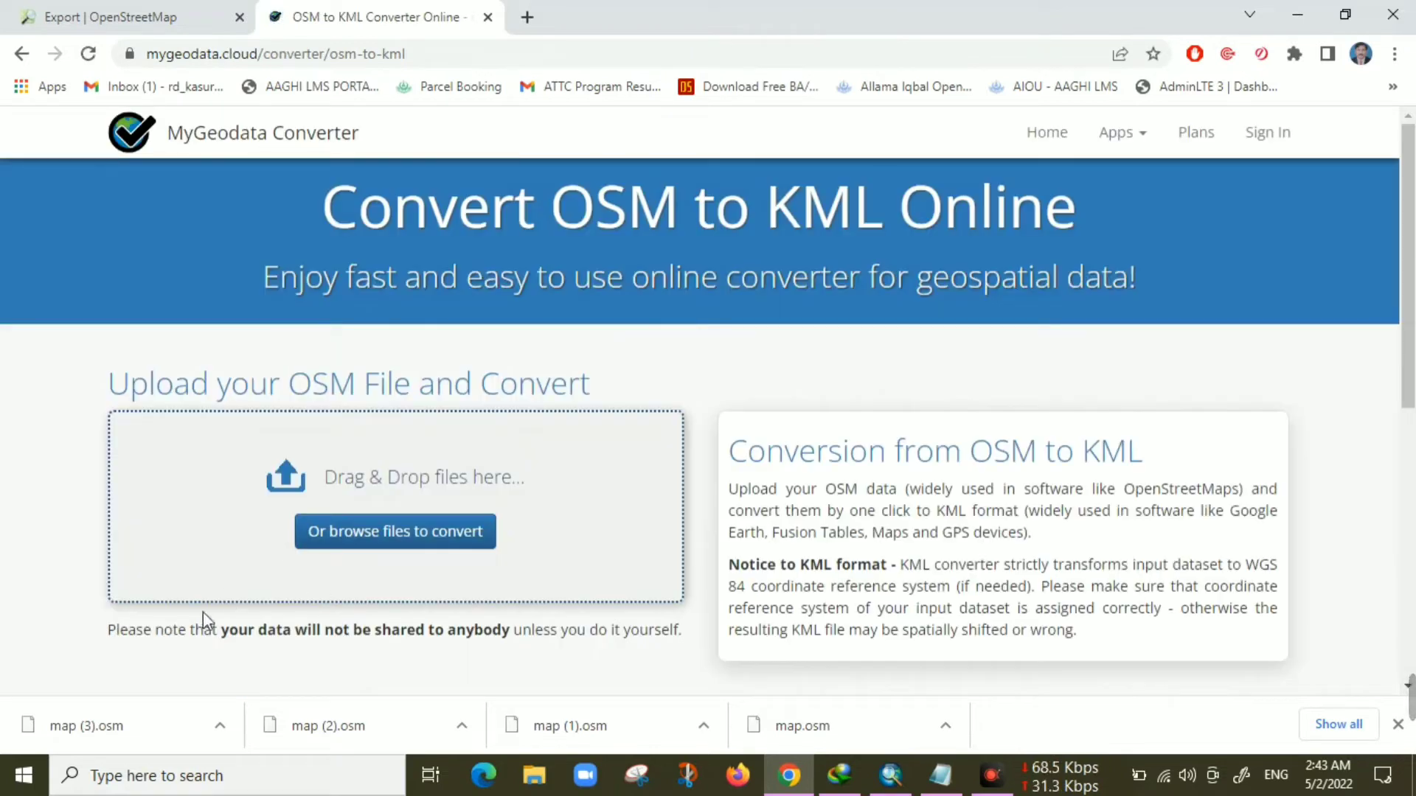
Upload the downloaded map (3).osm file to the converter, declining the new-tool offer, and continue
{"action": "left_click_drag", "start_coordinate": [136, 719], "coordinate": [359, 518]}
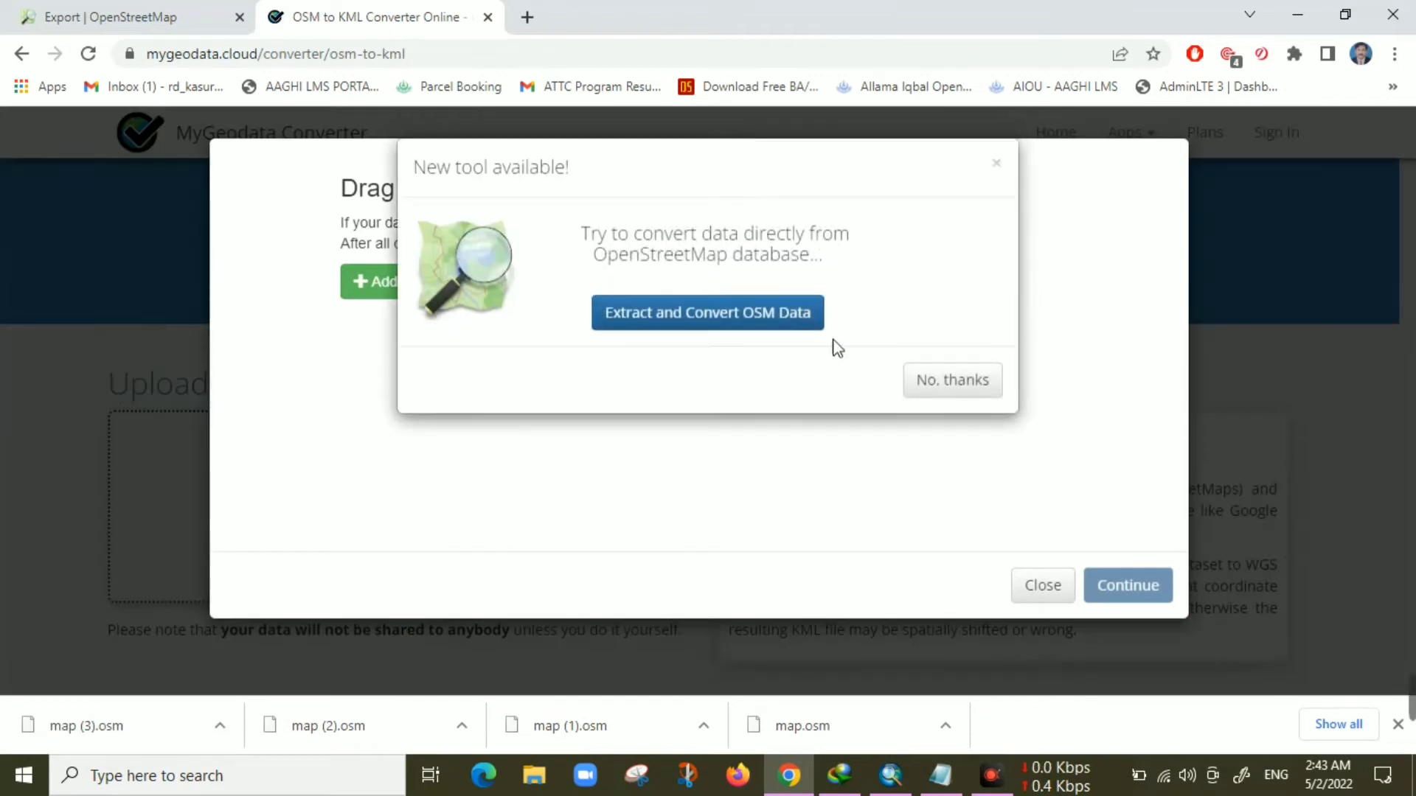
{"action": "left_click", "coordinate": [924, 381]}
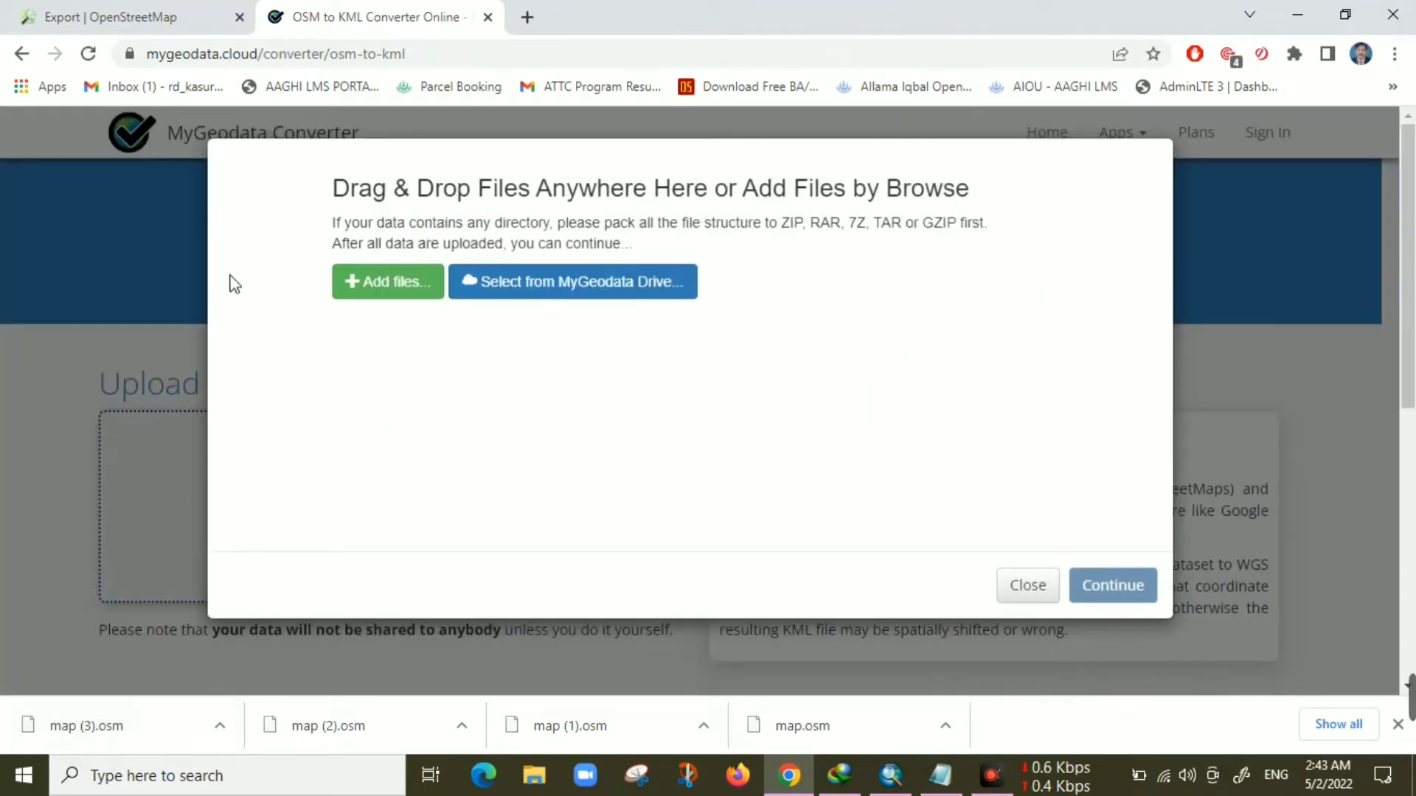
{"action": "left_click_drag", "start_coordinate": [141, 729], "coordinate": [209, 676]}
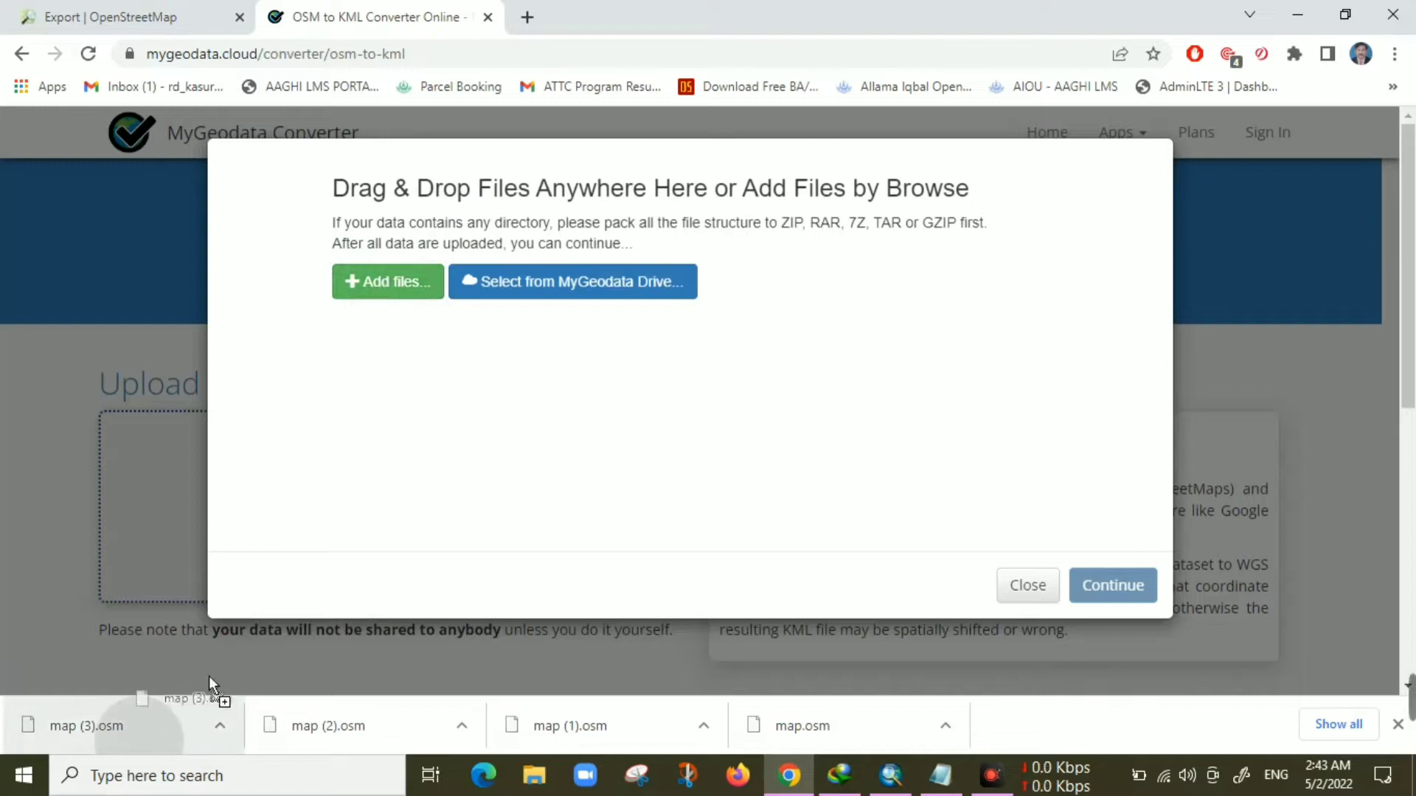
{"action": "left_click_drag", "start_coordinate": [400, 289], "coordinate": [394, 274]}
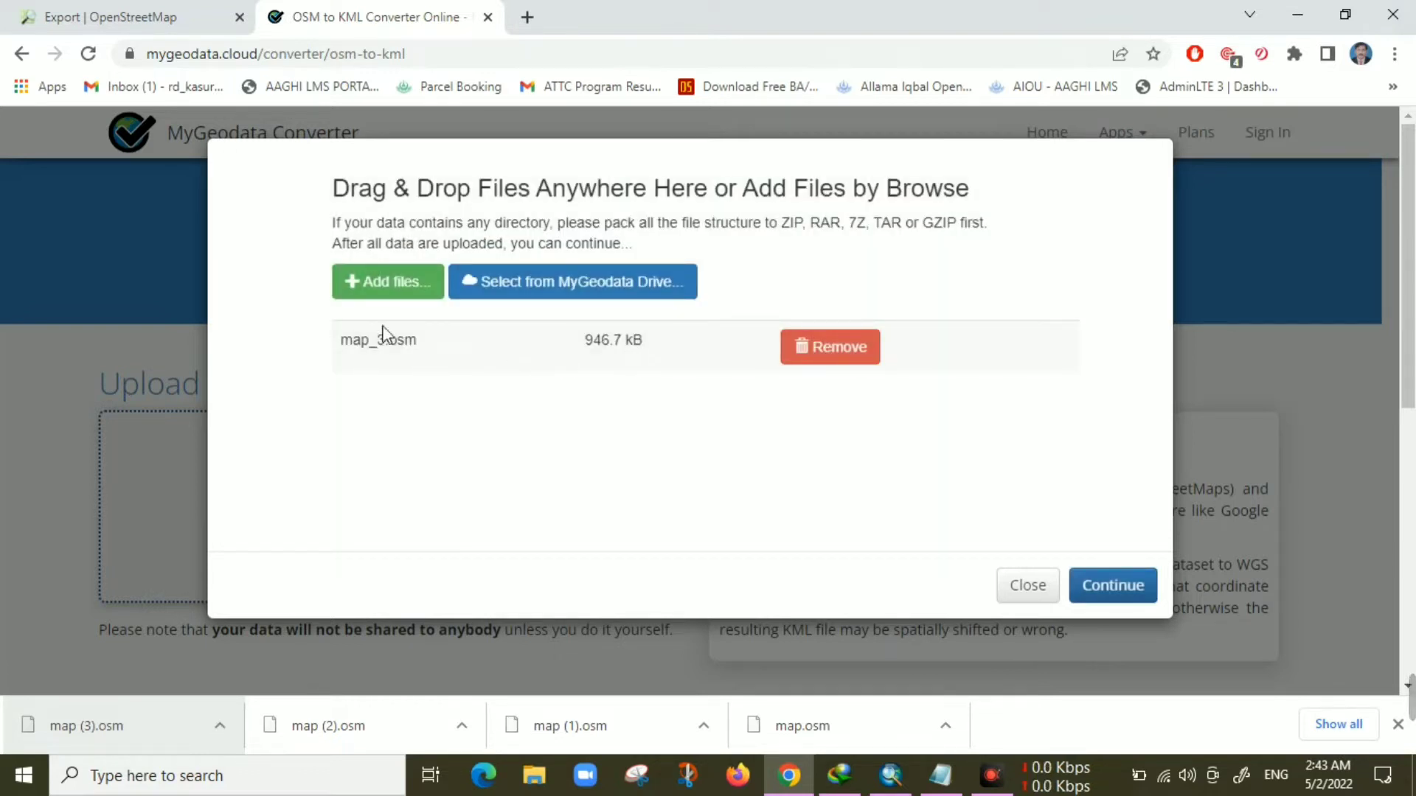
{"action": "left_click", "coordinate": [1133, 588]}
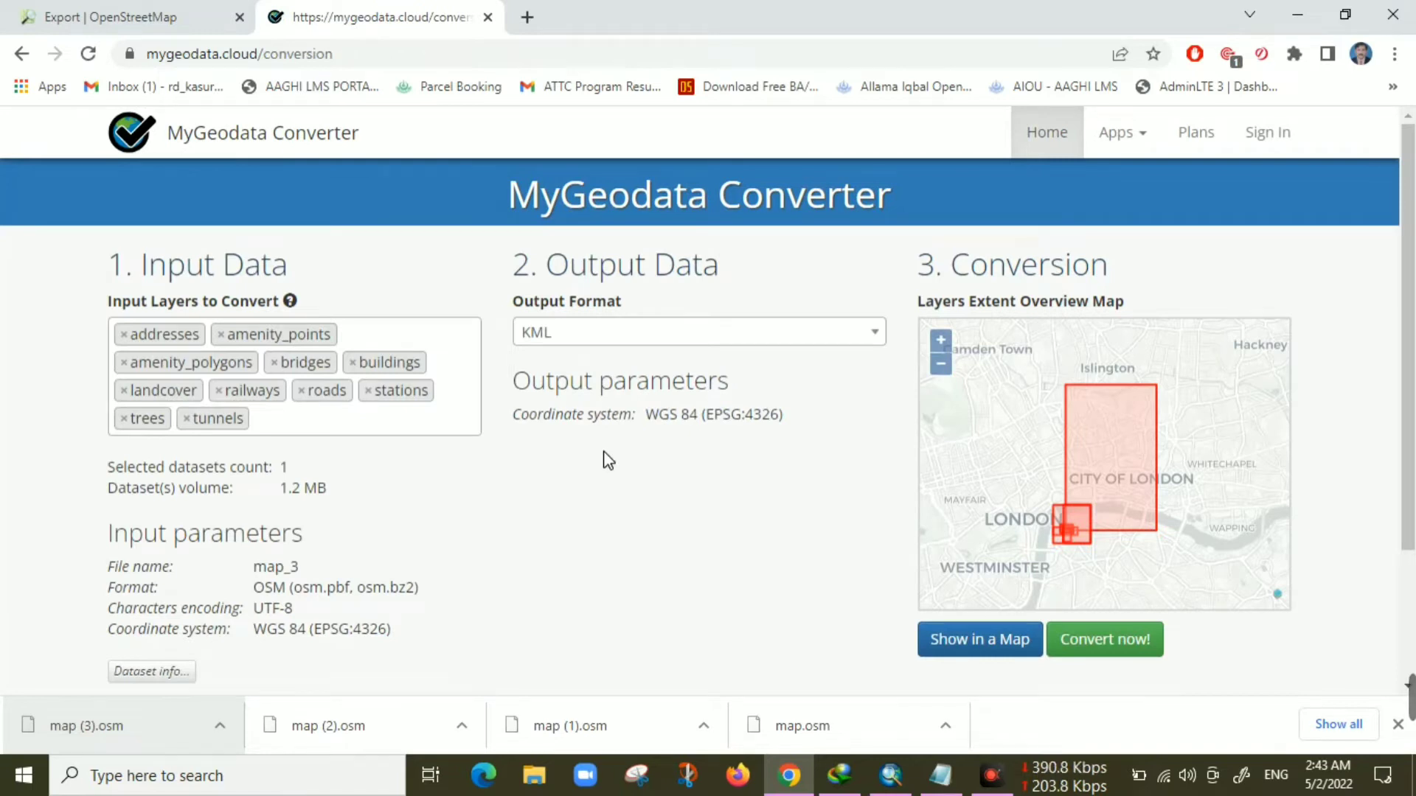
Preview the input layers on a map in a new tab, then close the preview tab
{"action": "scroll", "coordinate": [606, 459], "scroll_direction": "down", "scroll_amount": 1}
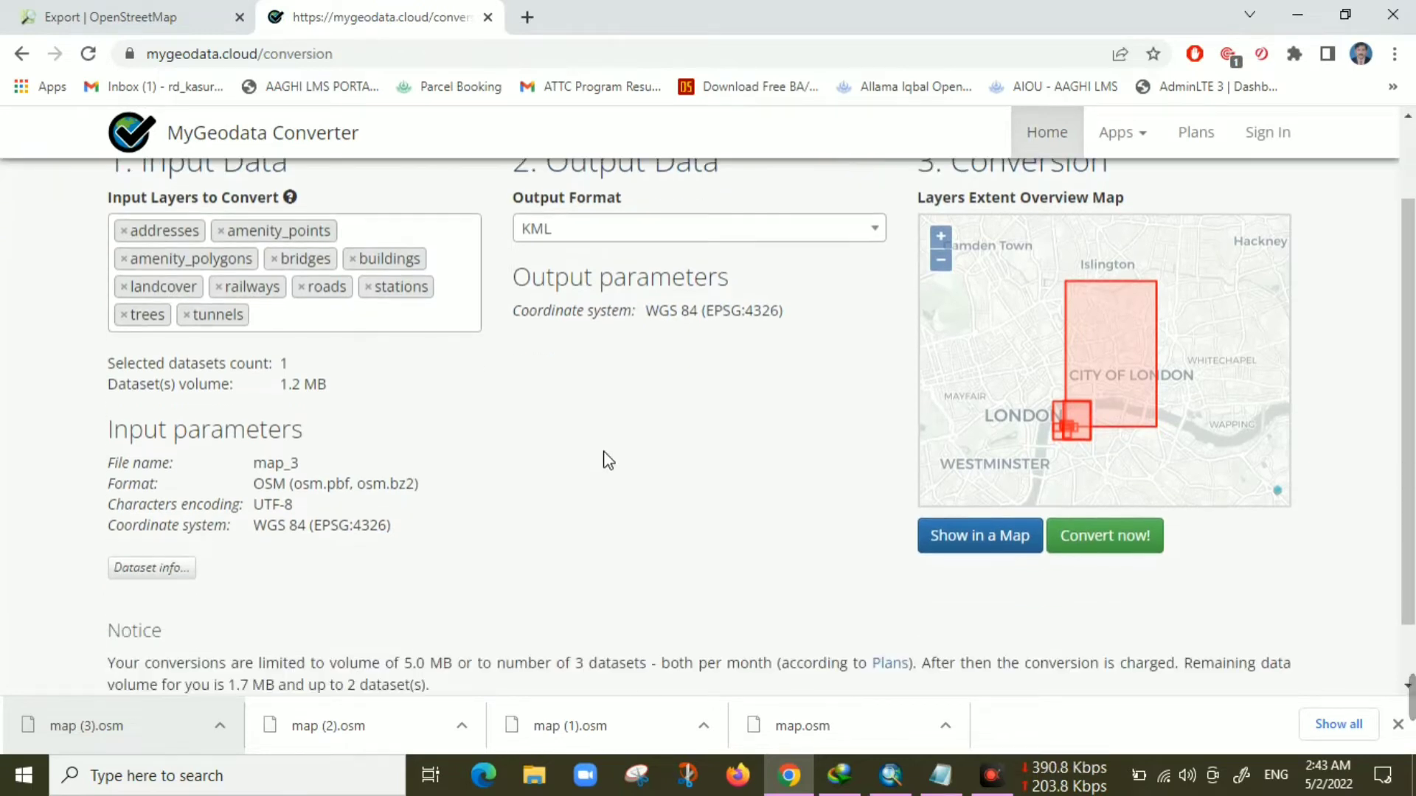
{"action": "left_click", "coordinate": [990, 538]}
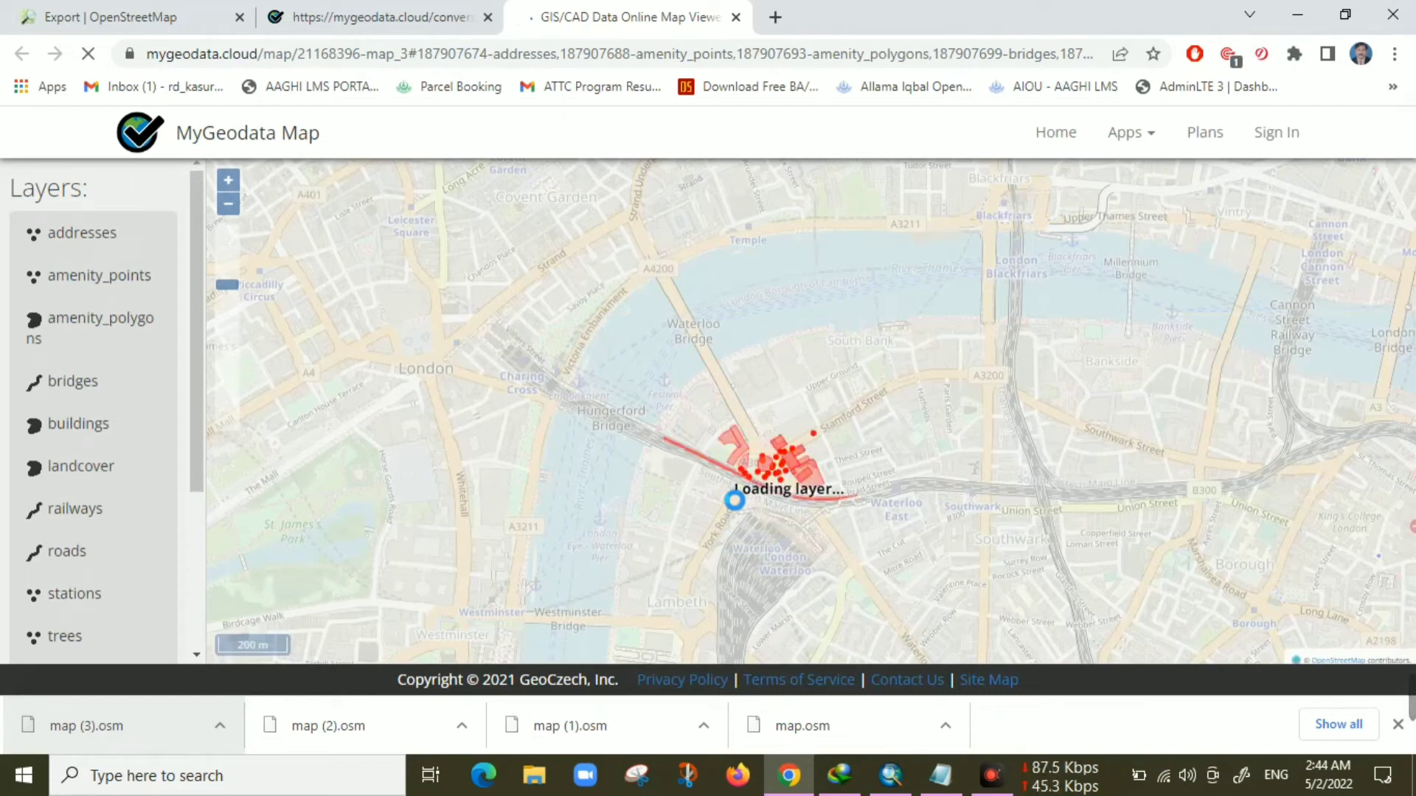
{"action": "scroll", "coordinate": [794, 487], "scroll_direction": "up", "scroll_amount": 2}
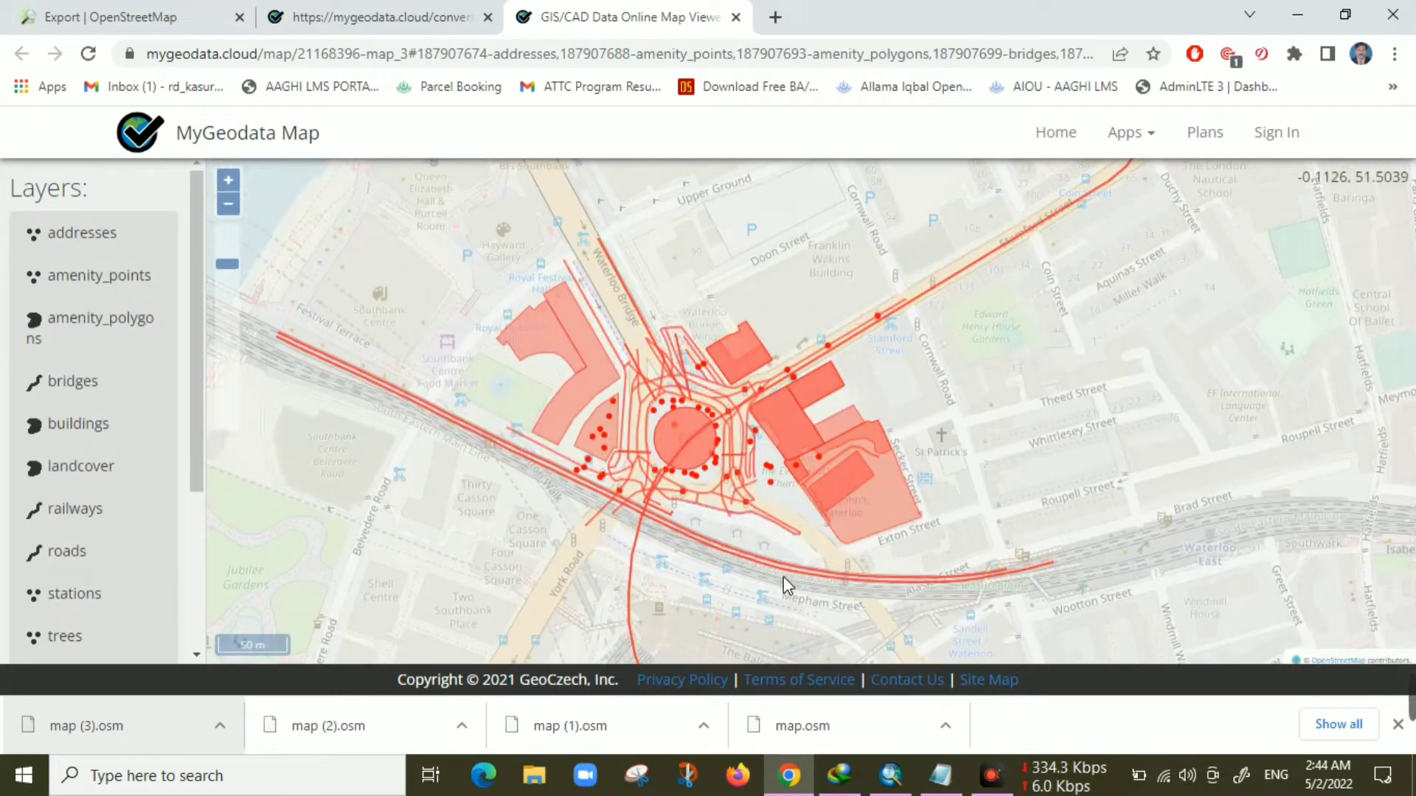
{"action": "left_click", "coordinate": [736, 17]}
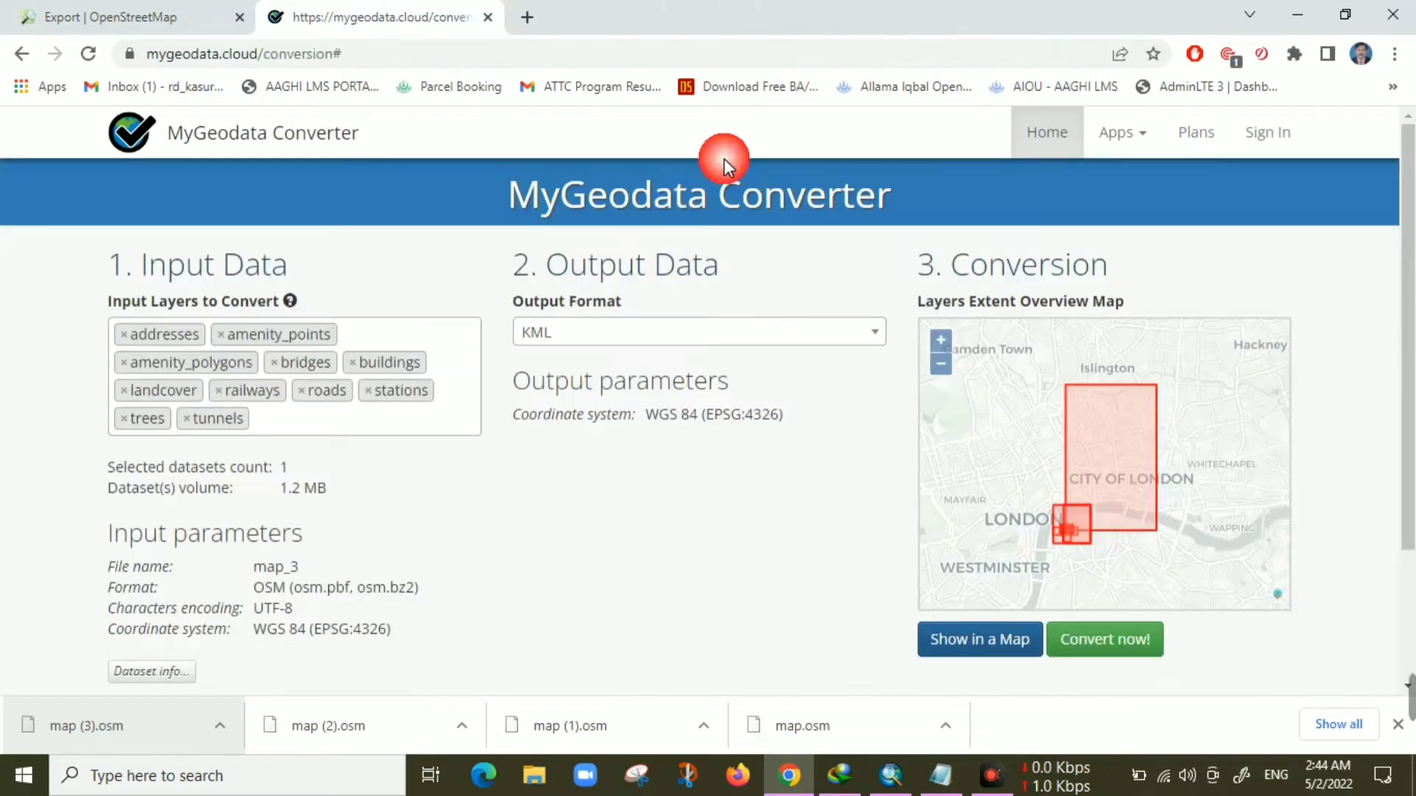
Convert the data to KML and start downloading the result as mygeodata_2.zip
{"action": "left_click", "coordinate": [1117, 640]}
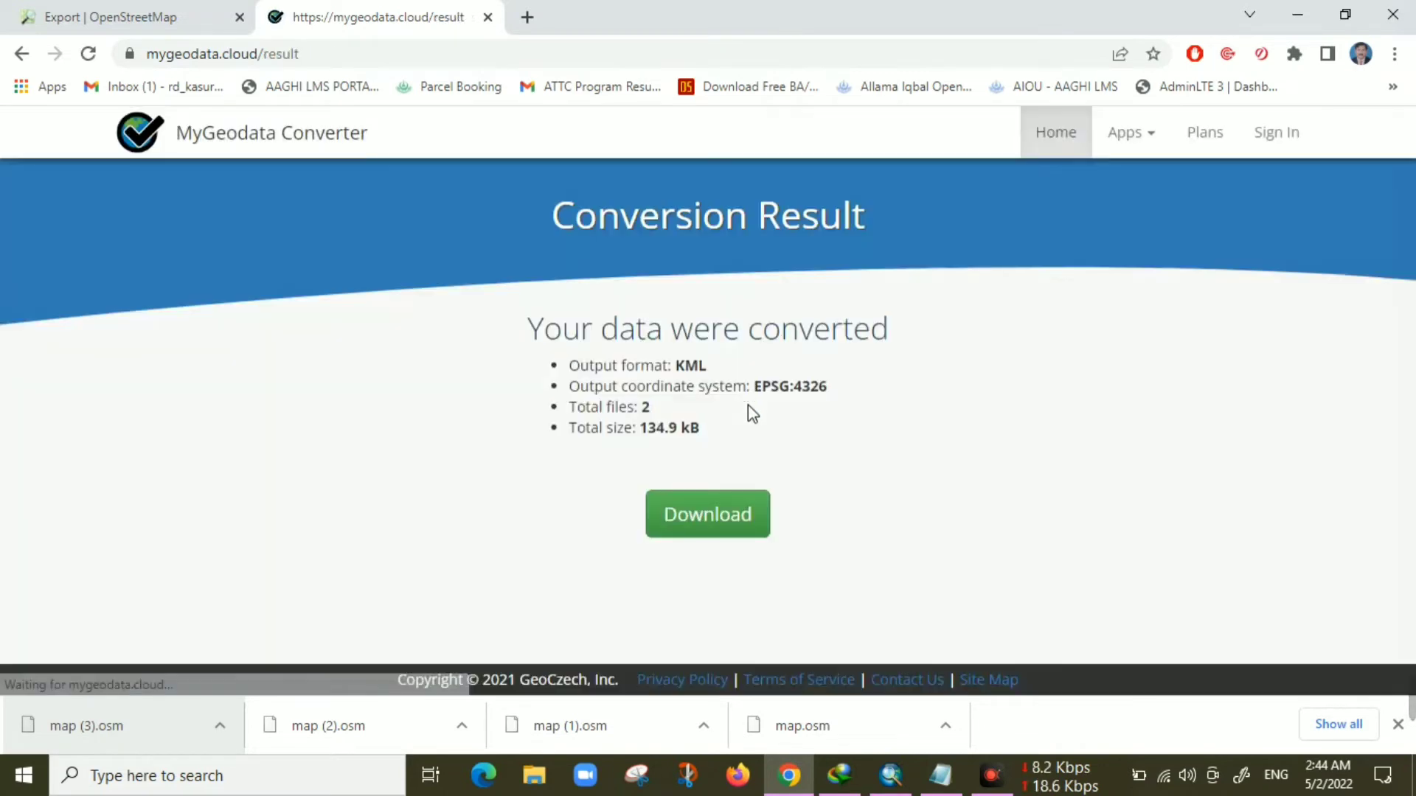
{"action": "left_click", "coordinate": [727, 516]}
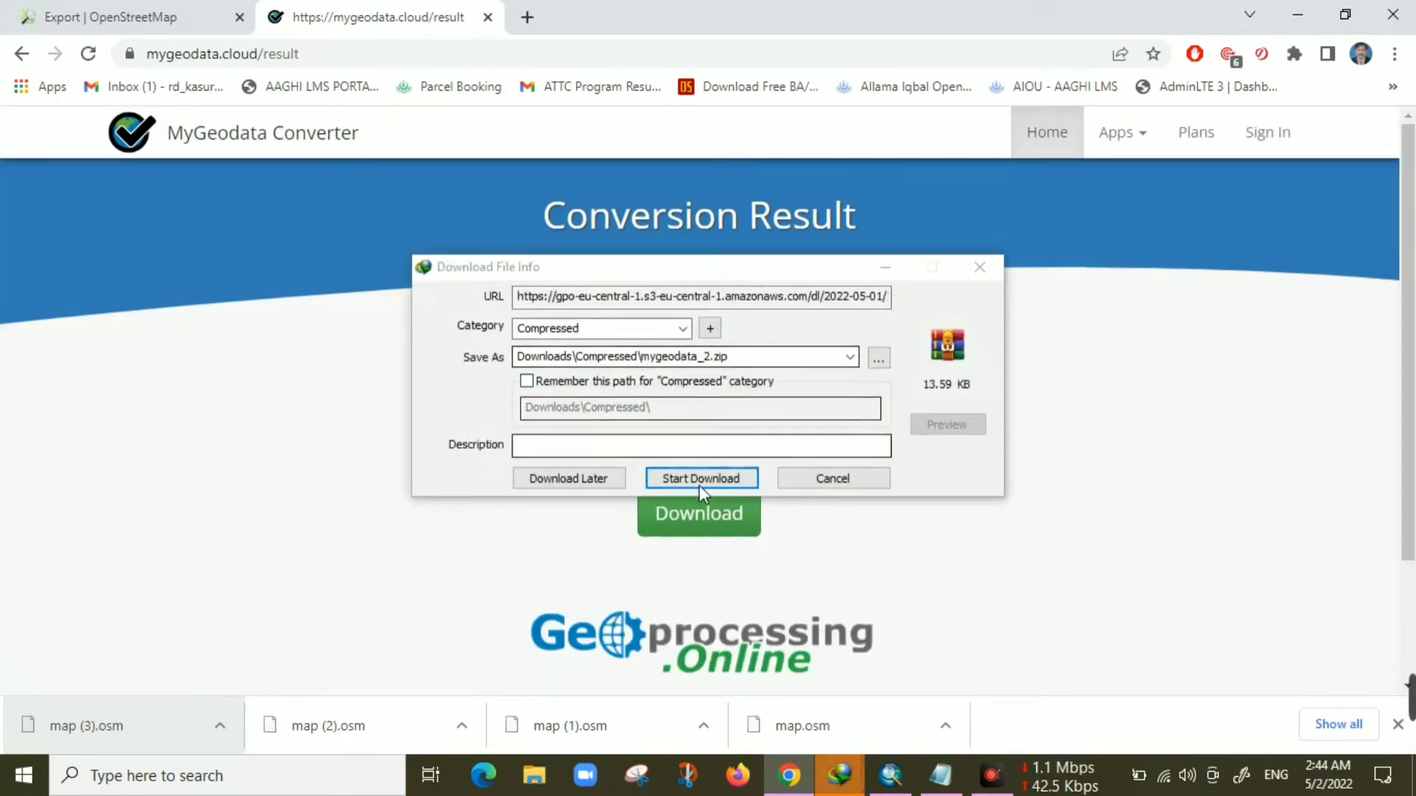
{"action": "left_click", "coordinate": [705, 478]}
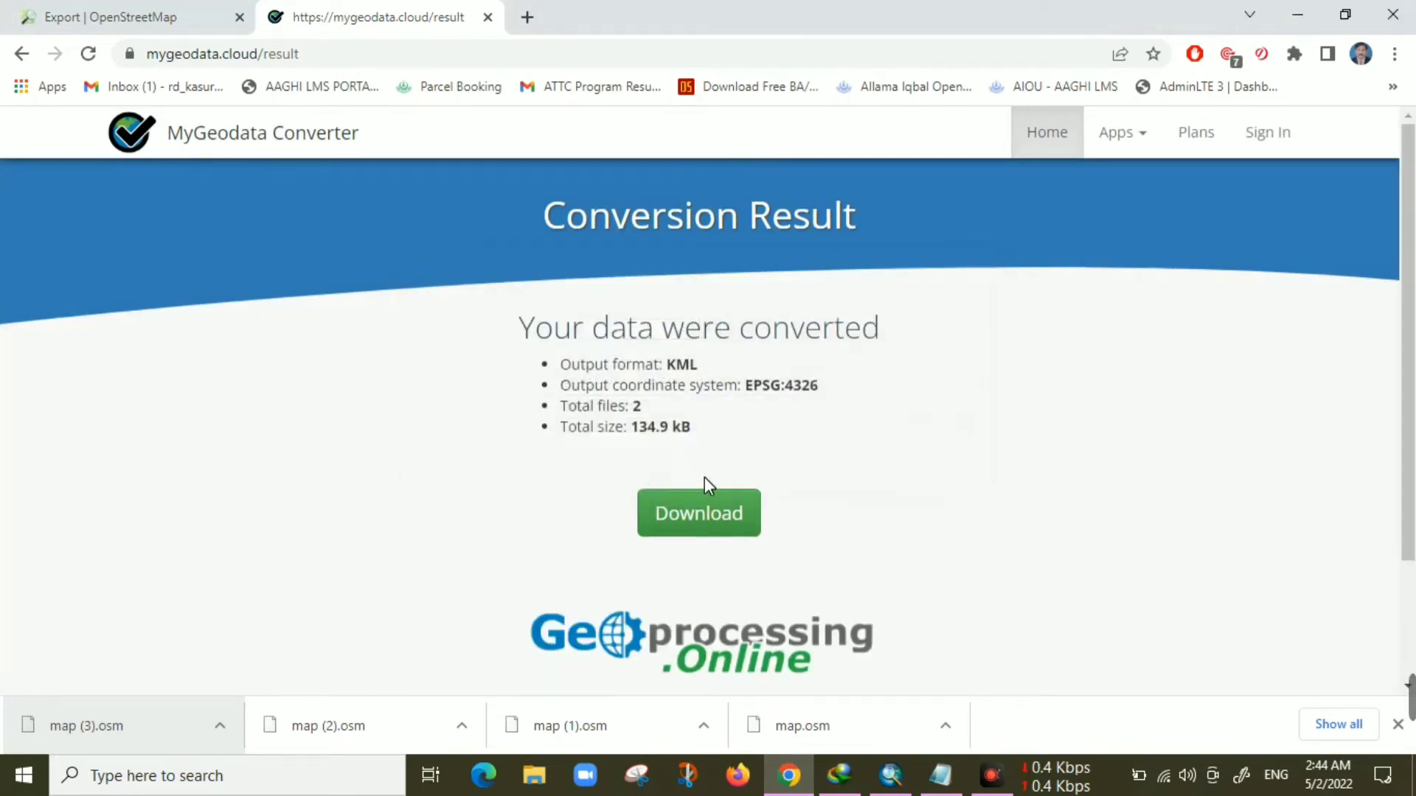
Open the downloaded mygeodata_2.zip archive from the download manager's file properties
{"action": "left_click", "coordinate": [840, 775]}
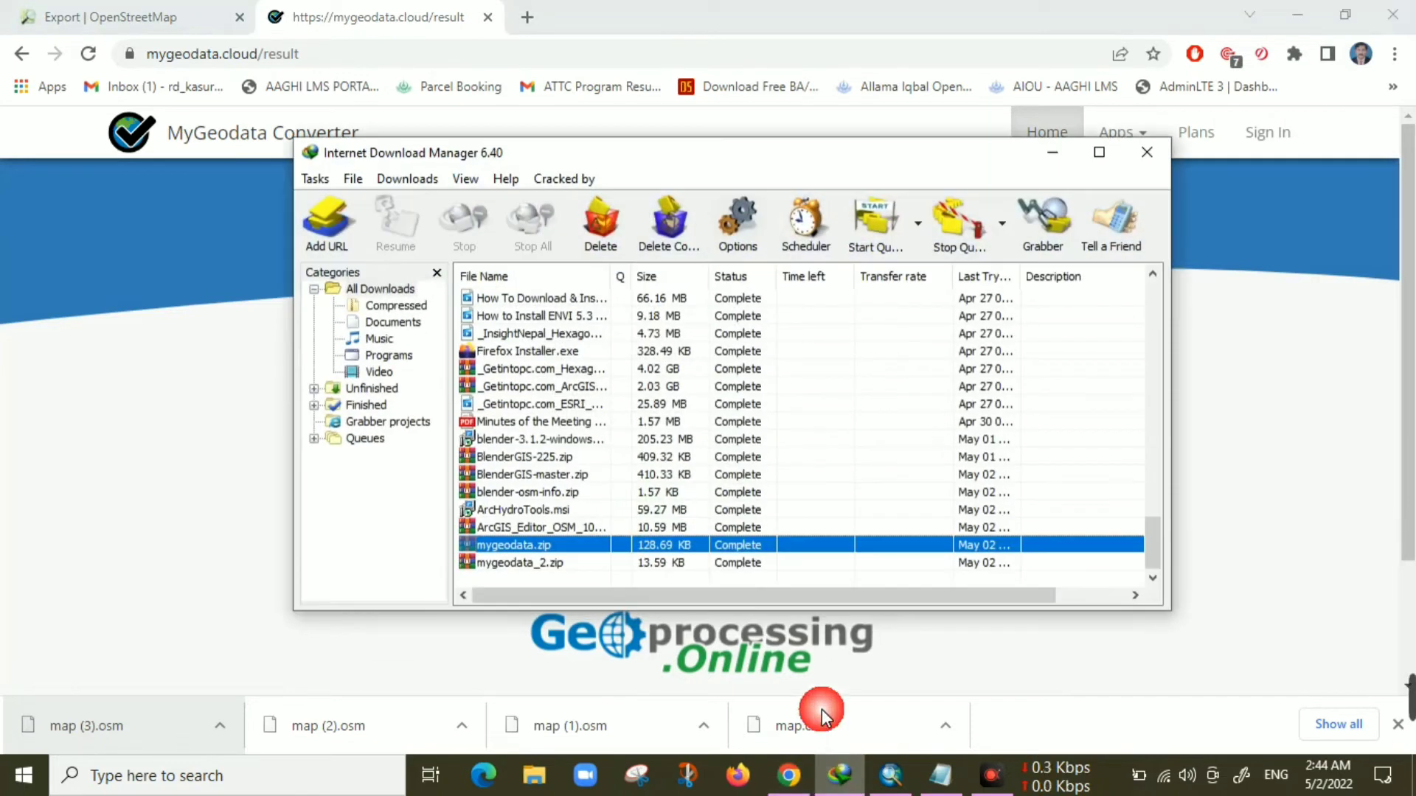
{"action": "right_click", "coordinate": [684, 562]}
{"action": "left_click", "coordinate": [743, 540]}
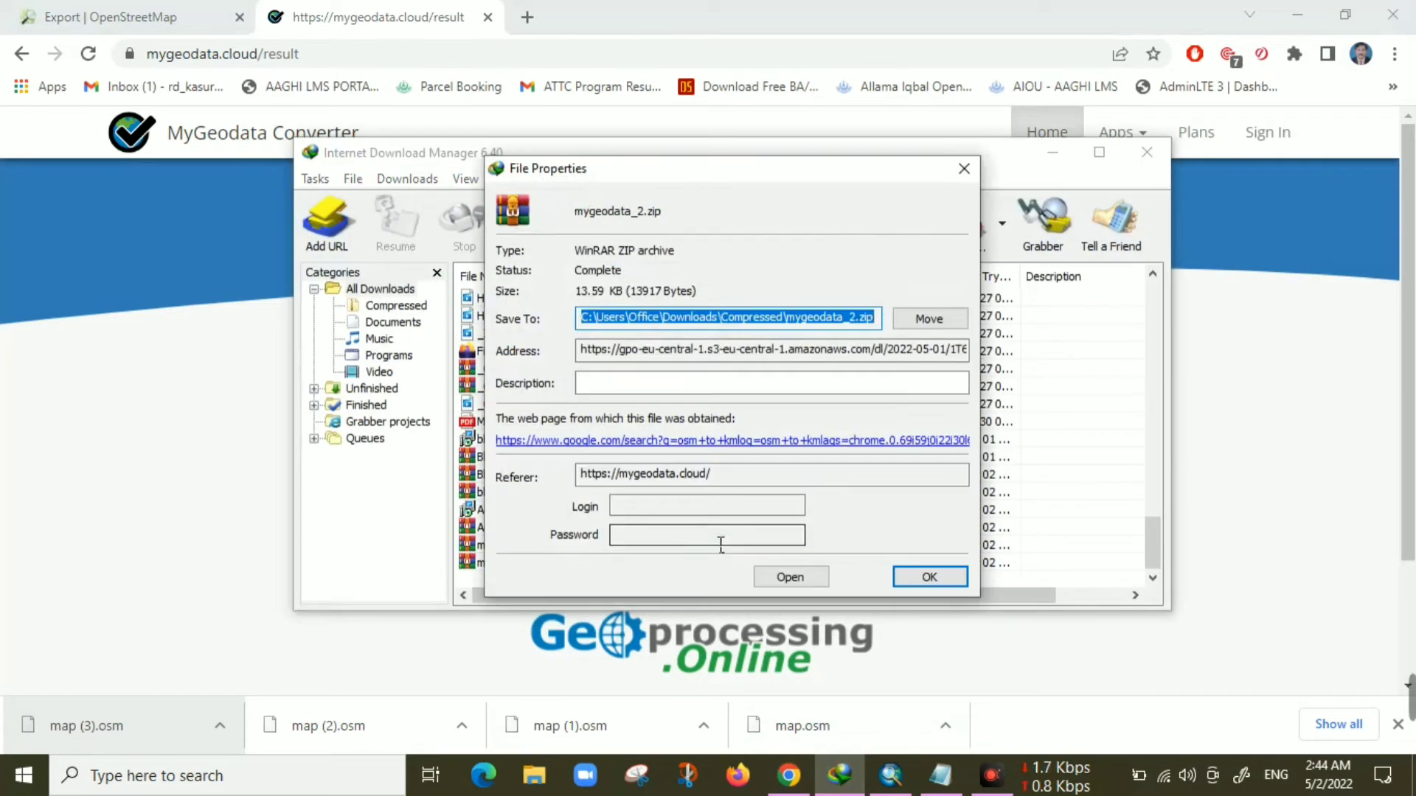
{"action": "left_click", "coordinate": [799, 580]}
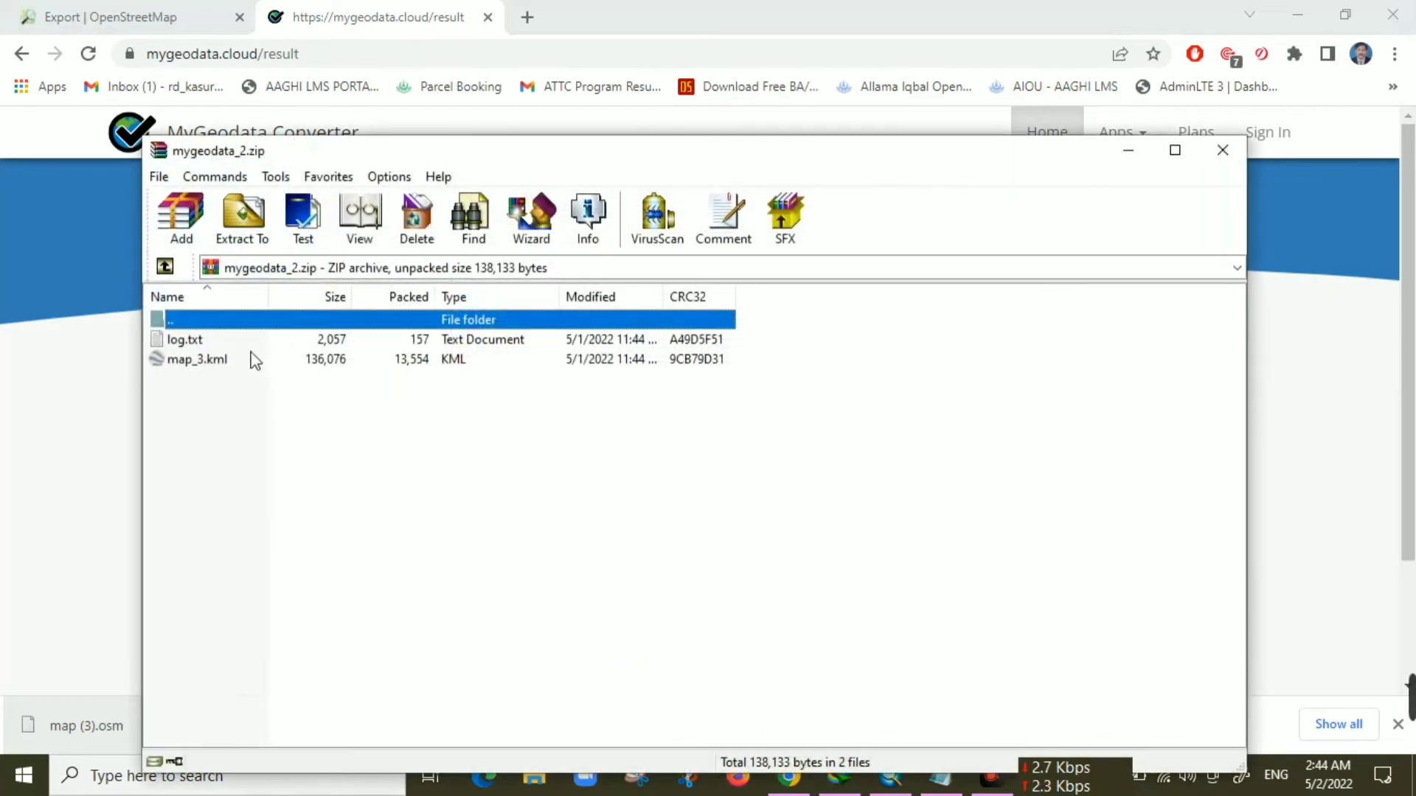
Extract map_3.kml to a folder on the Desktop and close the archive
{"action": "right_click", "coordinate": [207, 363]}
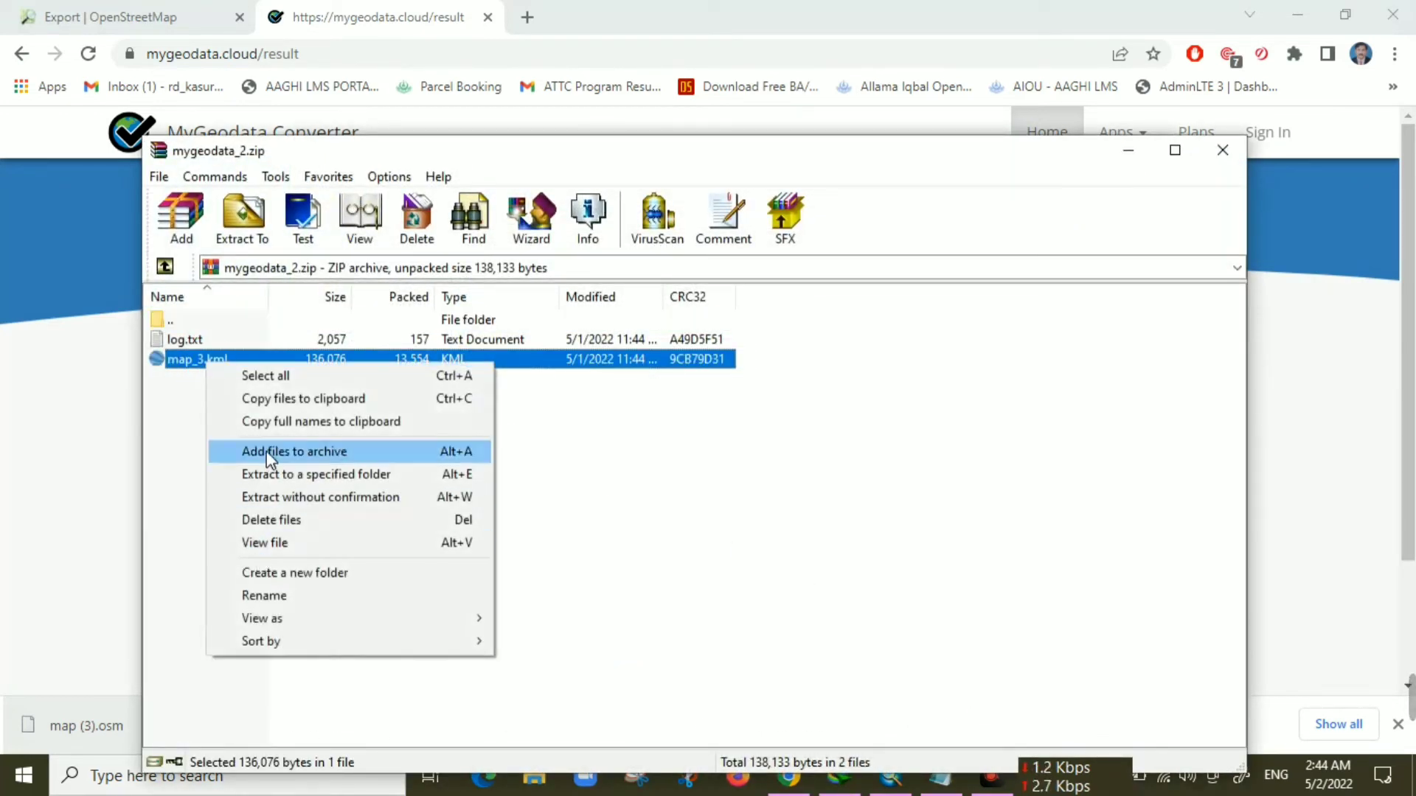
{"action": "left_click", "coordinate": [302, 475]}
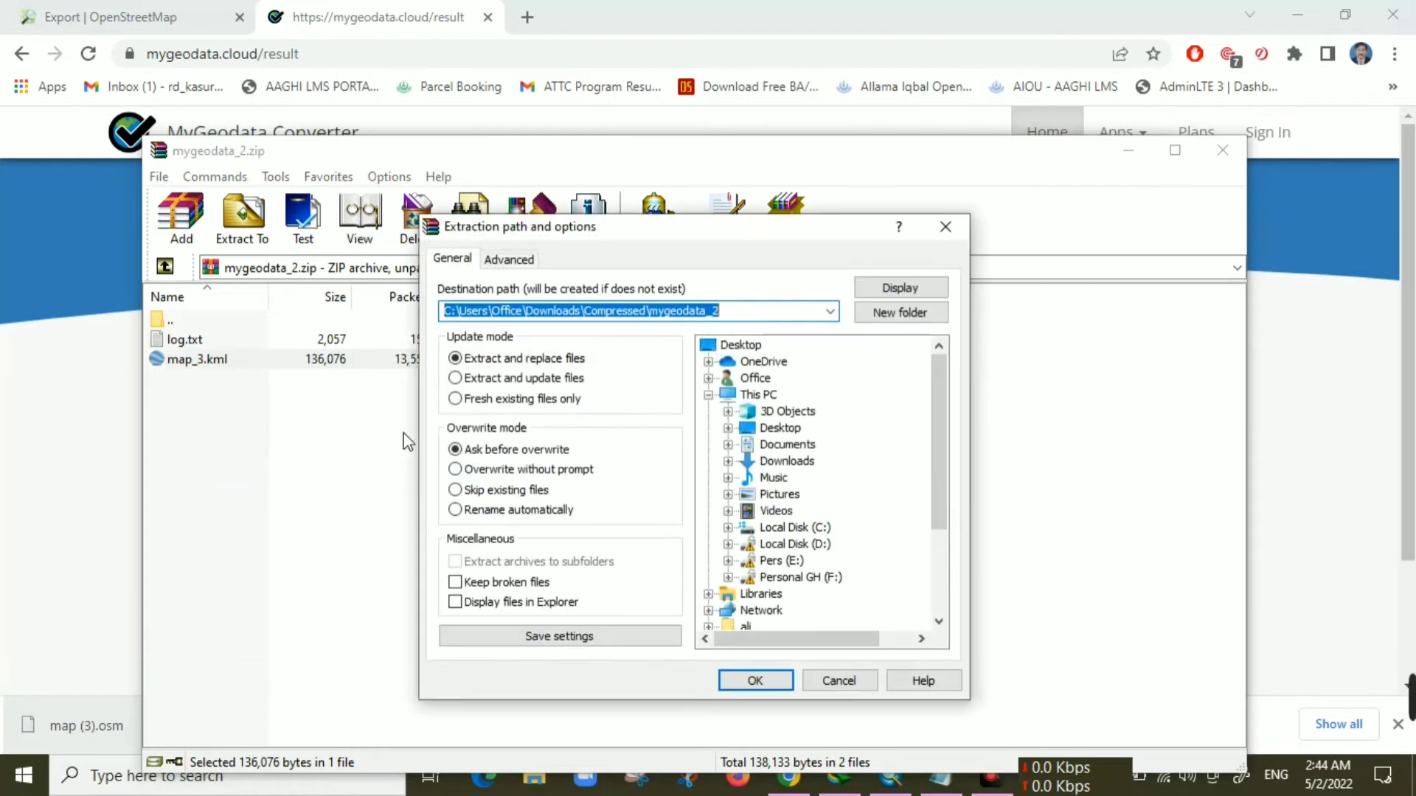
{"action": "left_click", "coordinate": [741, 427]}
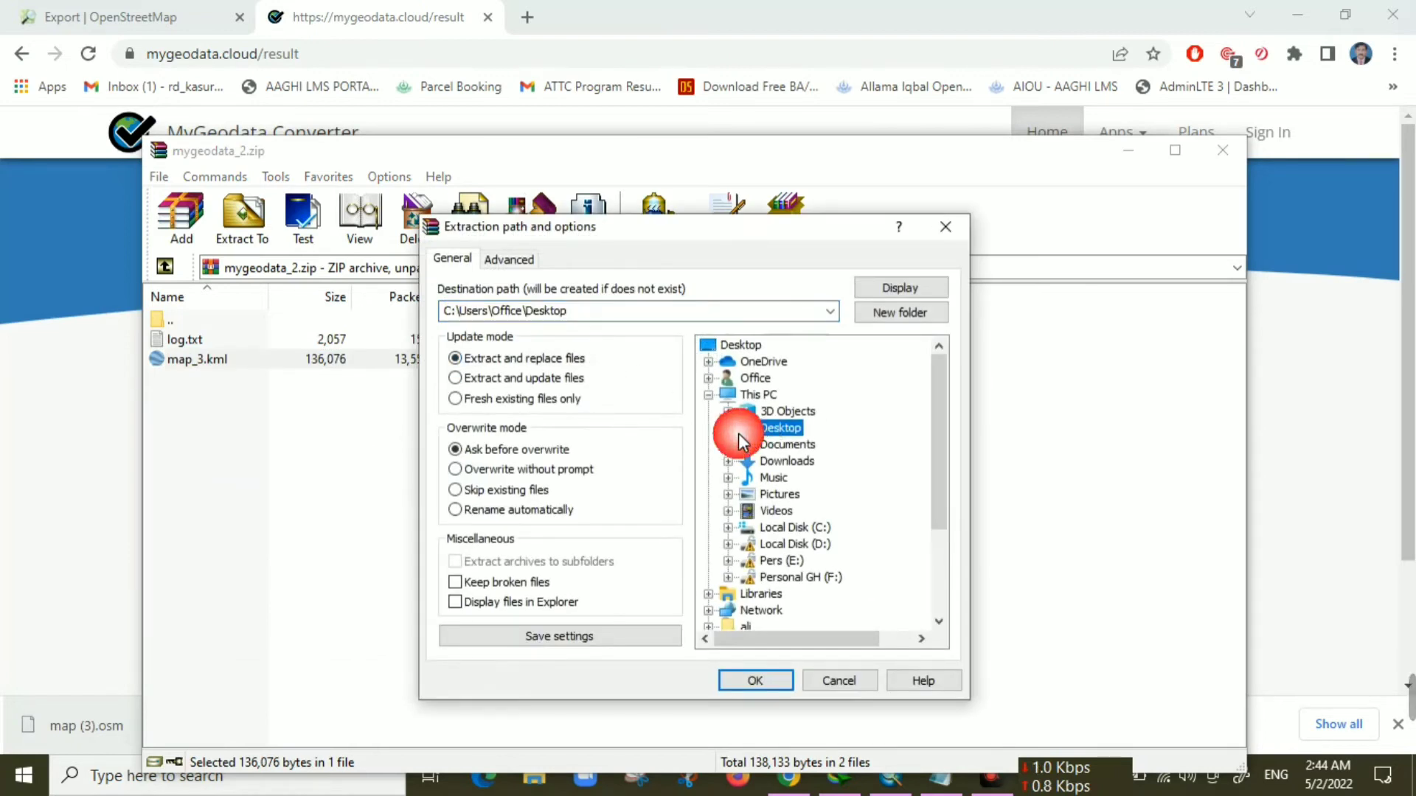
{"action": "left_click", "coordinate": [728, 429]}
{"action": "left_click", "coordinate": [747, 462]}
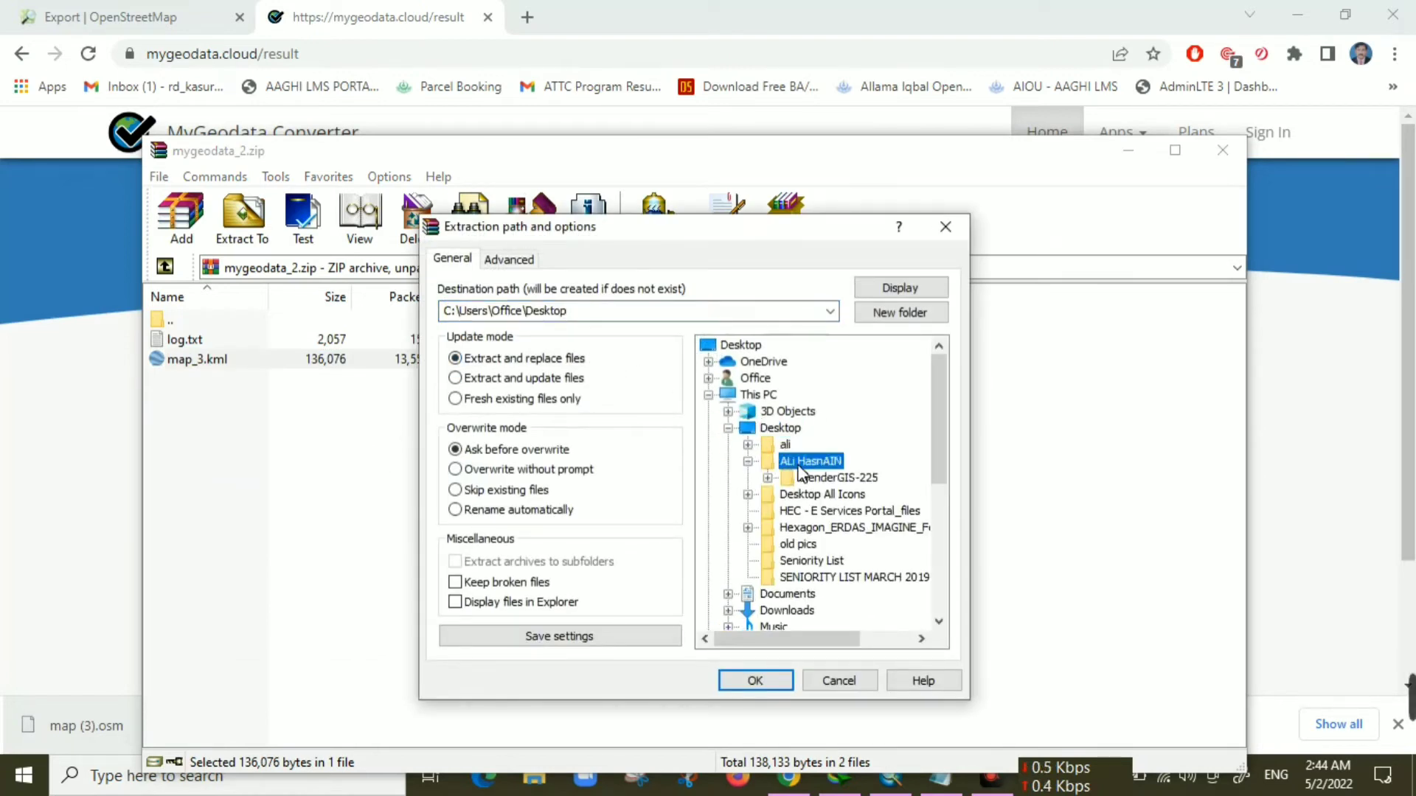
{"action": "left_click", "coordinate": [755, 680]}
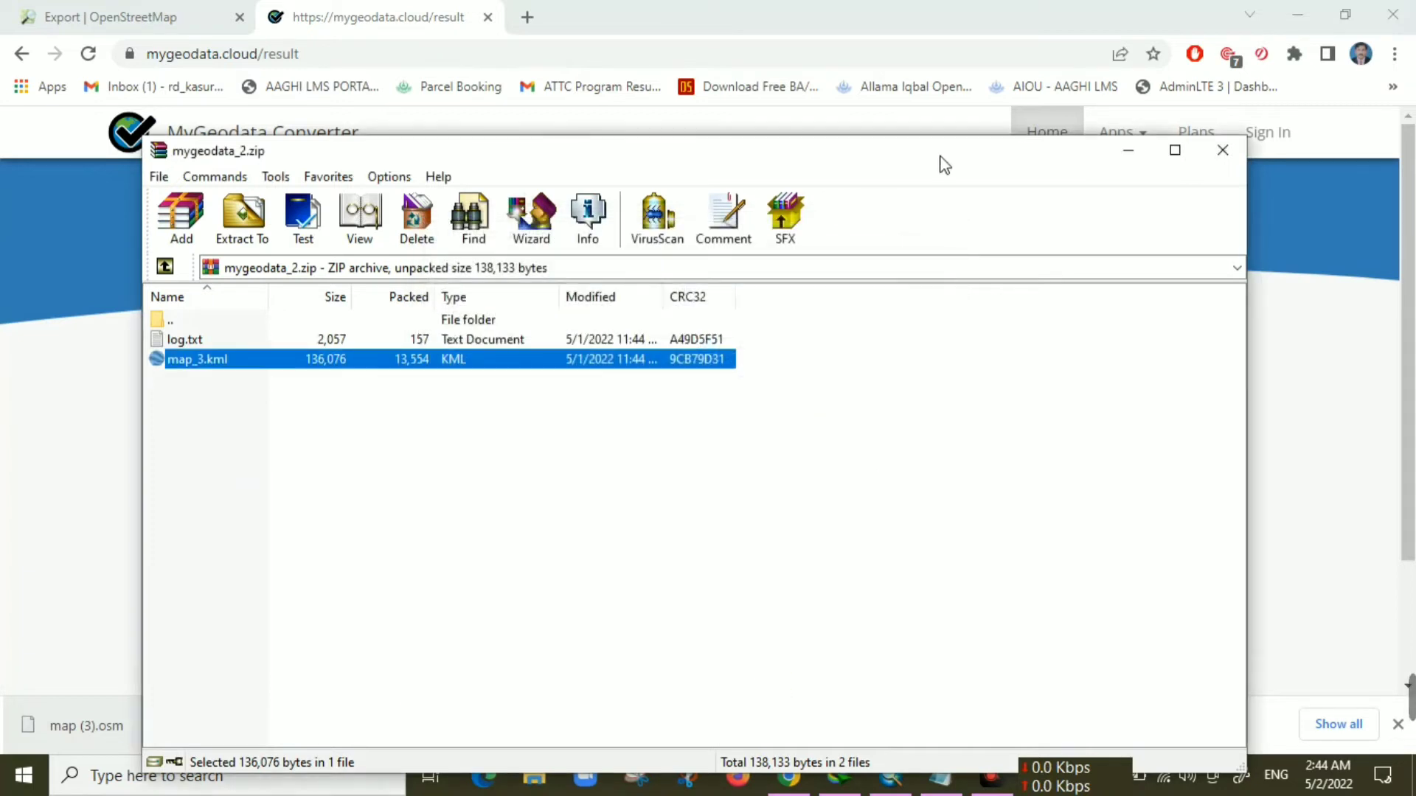
{"action": "left_click", "coordinate": [1223, 150]}
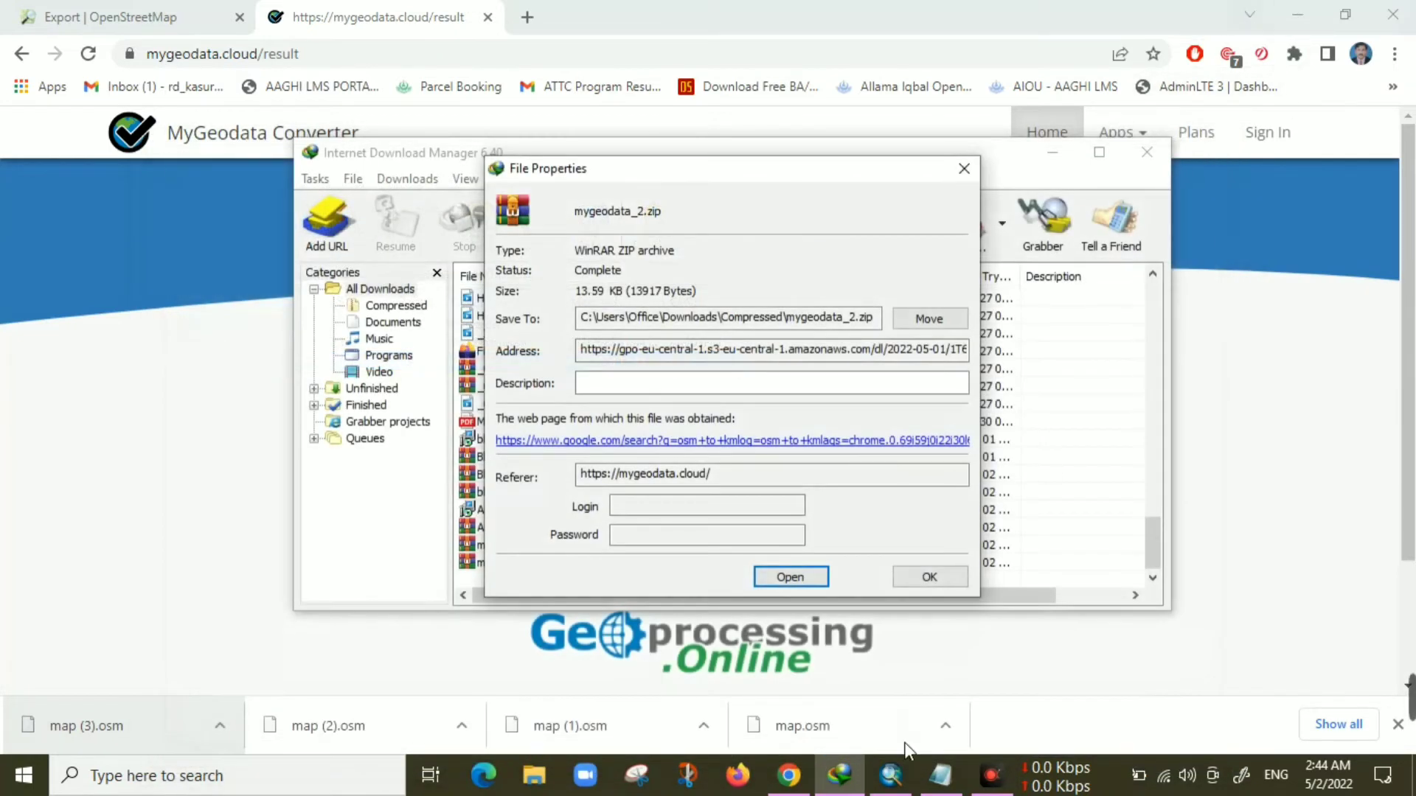
Switch to ArcMap and close the floating OpenStreetMap toolbar
{"action": "left_click", "coordinate": [890, 775]}
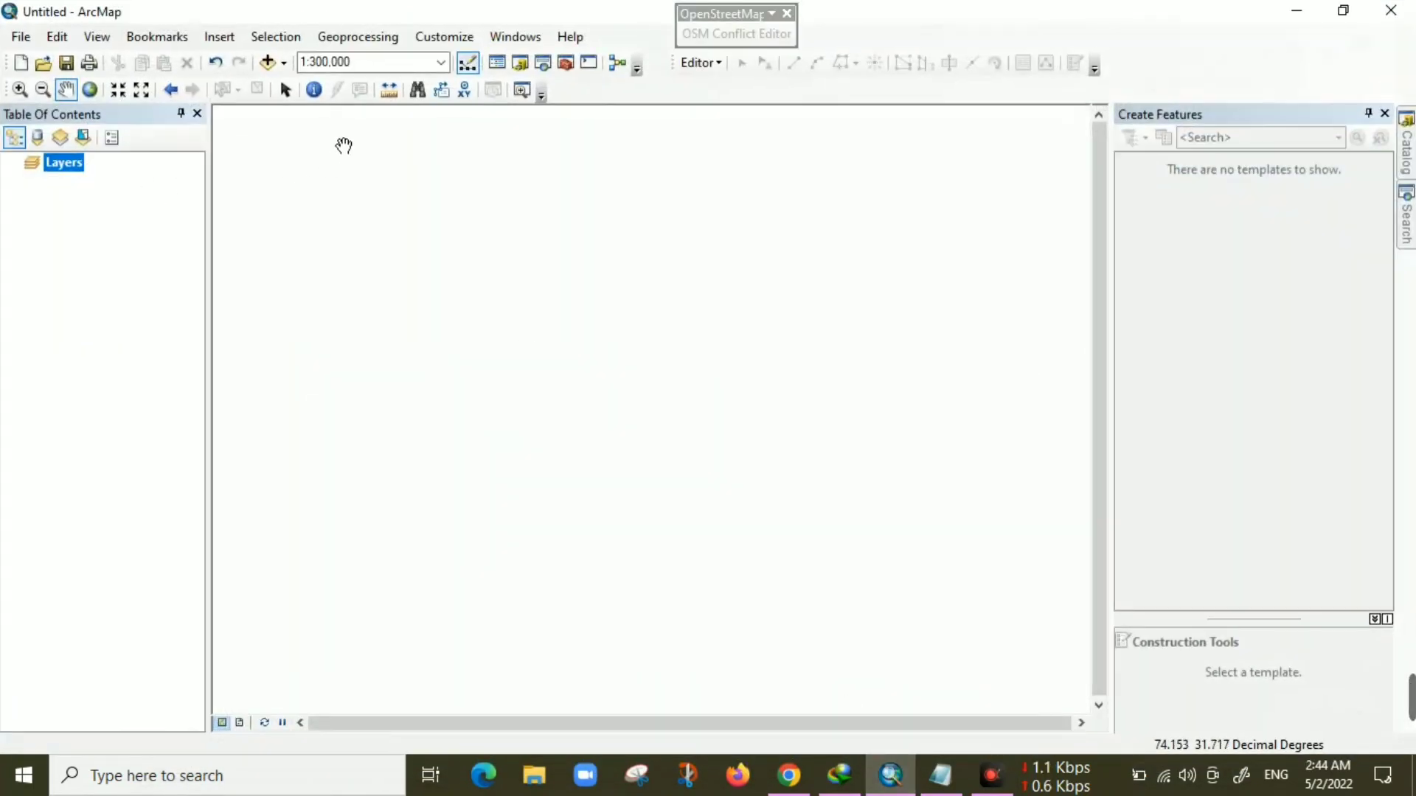
{"action": "left_click", "coordinate": [786, 13]}
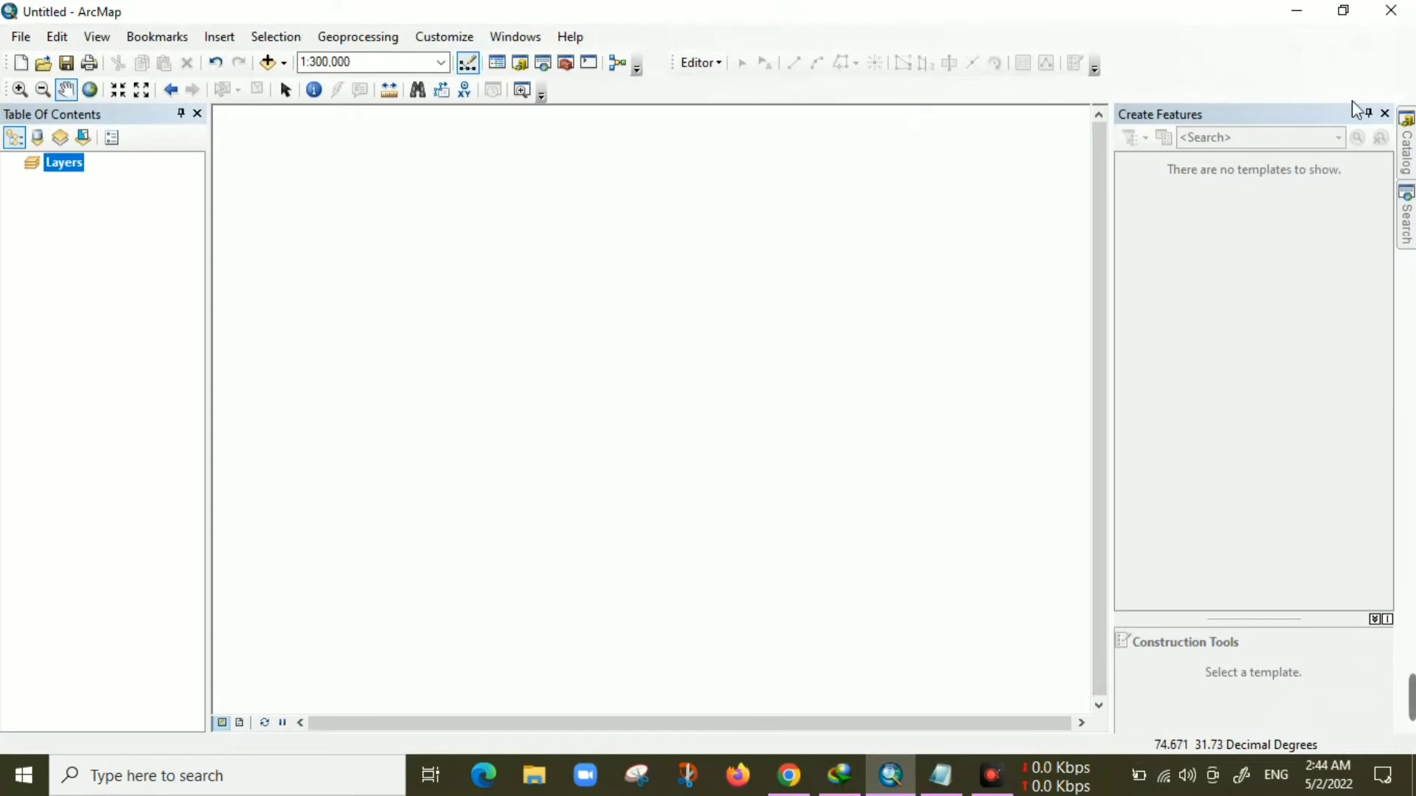
Close the Create Features pane and open ArcToolbox with Conversion Tools expanded
{"action": "left_click", "coordinate": [1385, 114]}
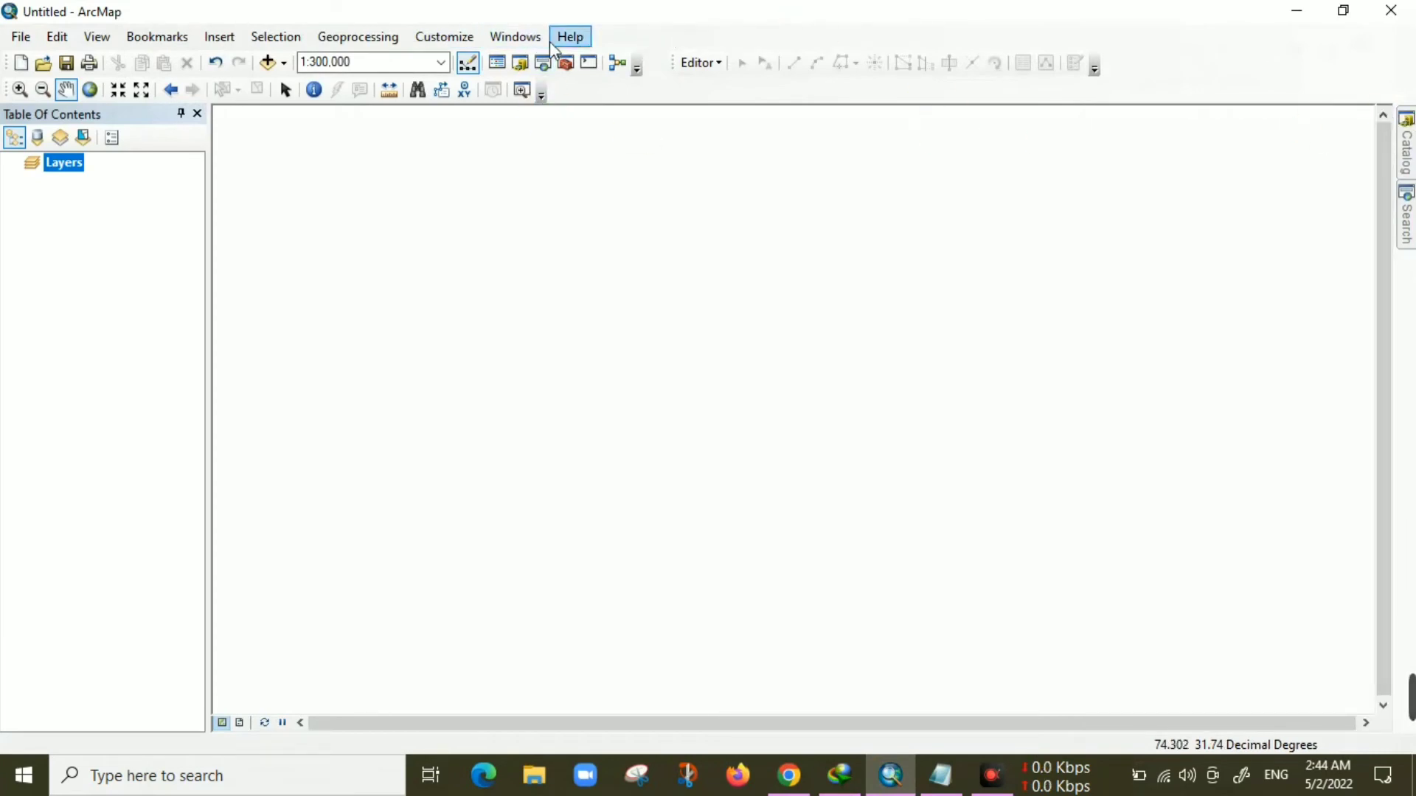
{"action": "left_click", "coordinate": [566, 64]}
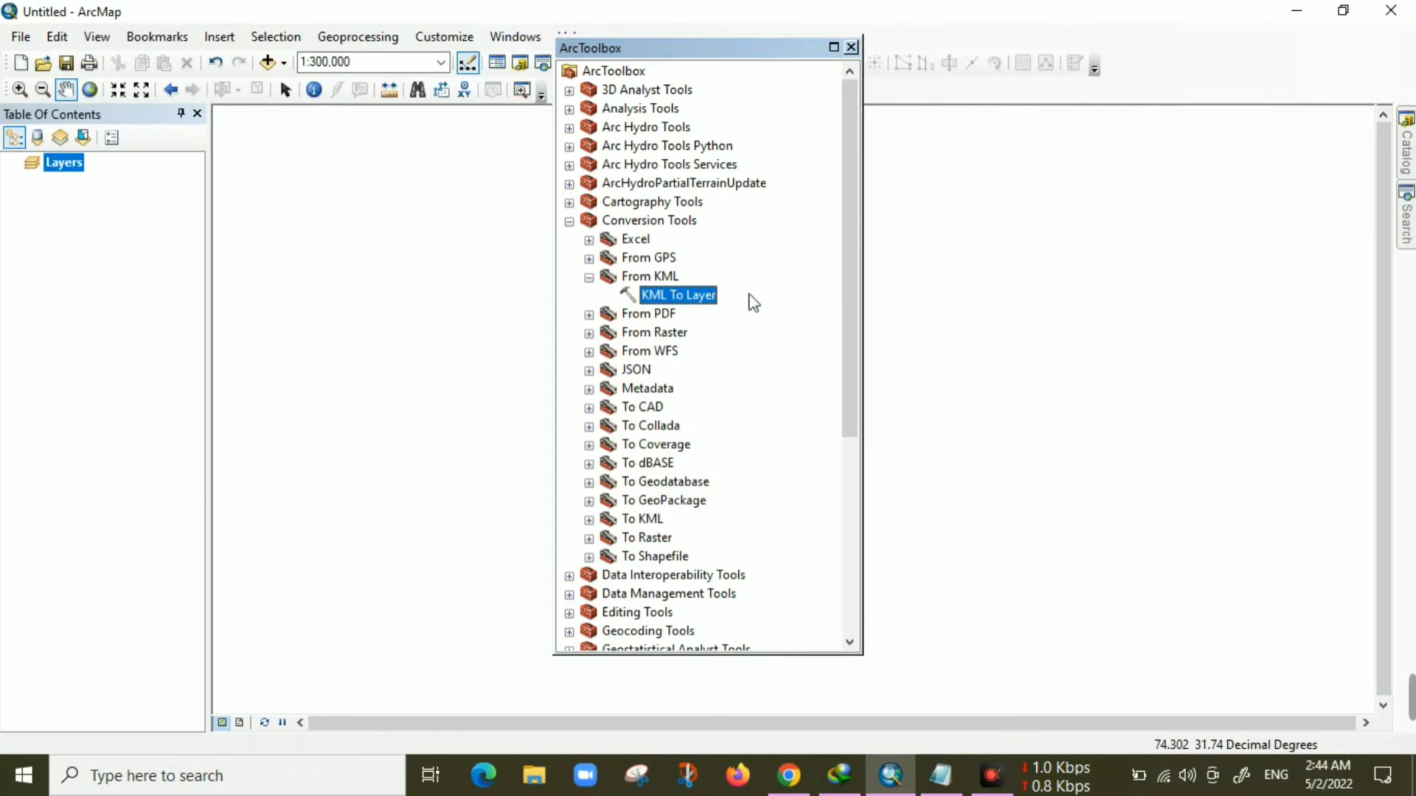
{"action": "left_click", "coordinate": [568, 221]}
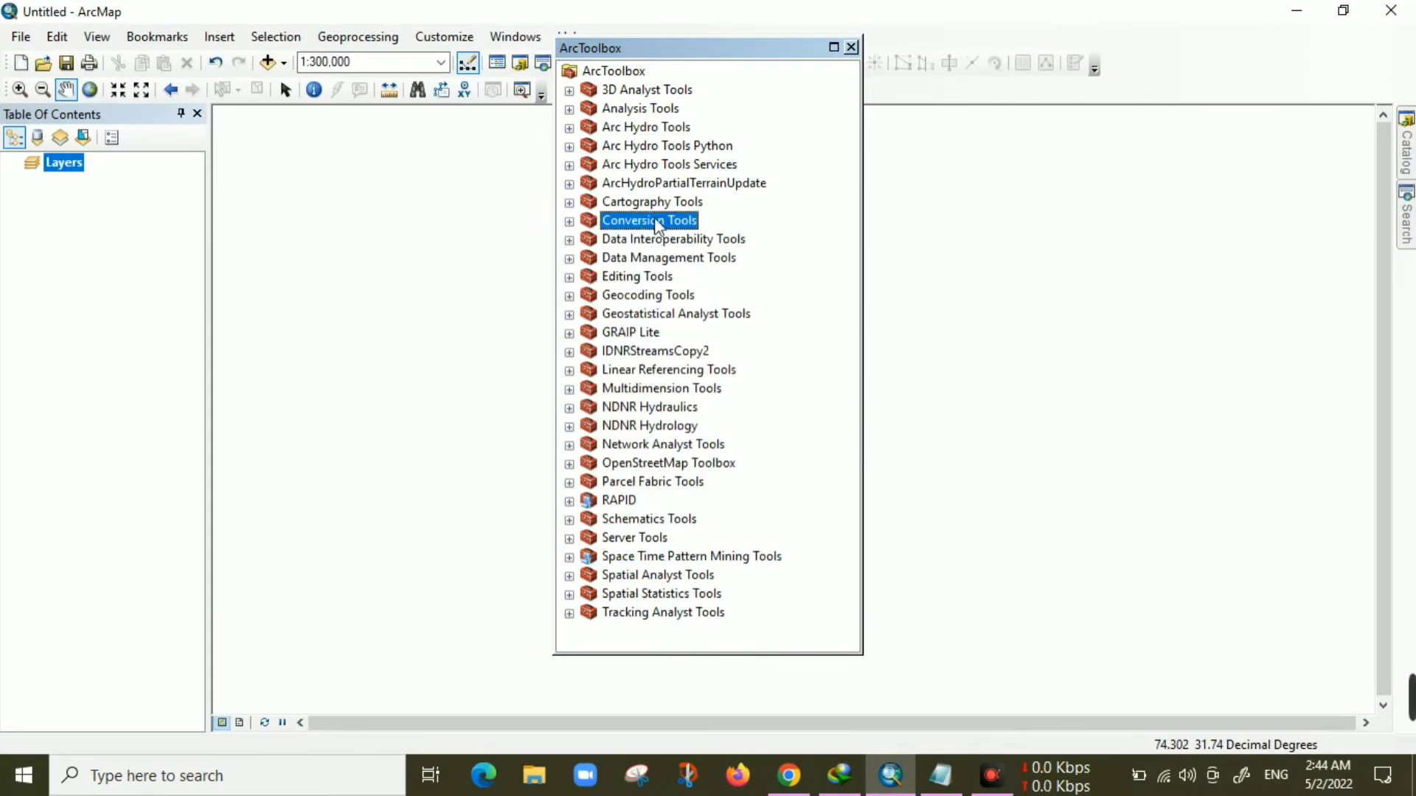
{"action": "left_click", "coordinate": [569, 221]}
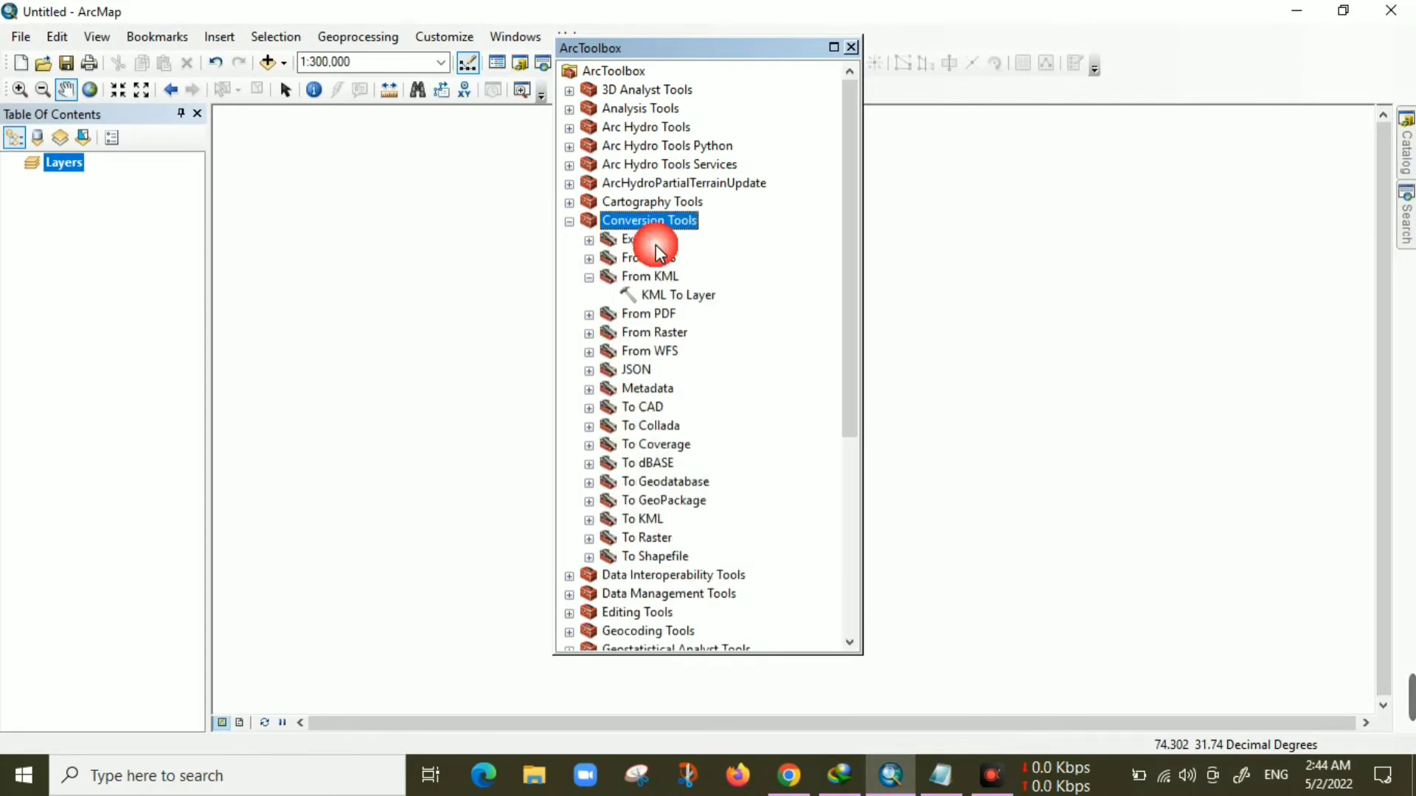
Run the KML To Layer tool on map_3.kml with the default output location and output name map_3
{"action": "double_click", "coordinate": [651, 296]}
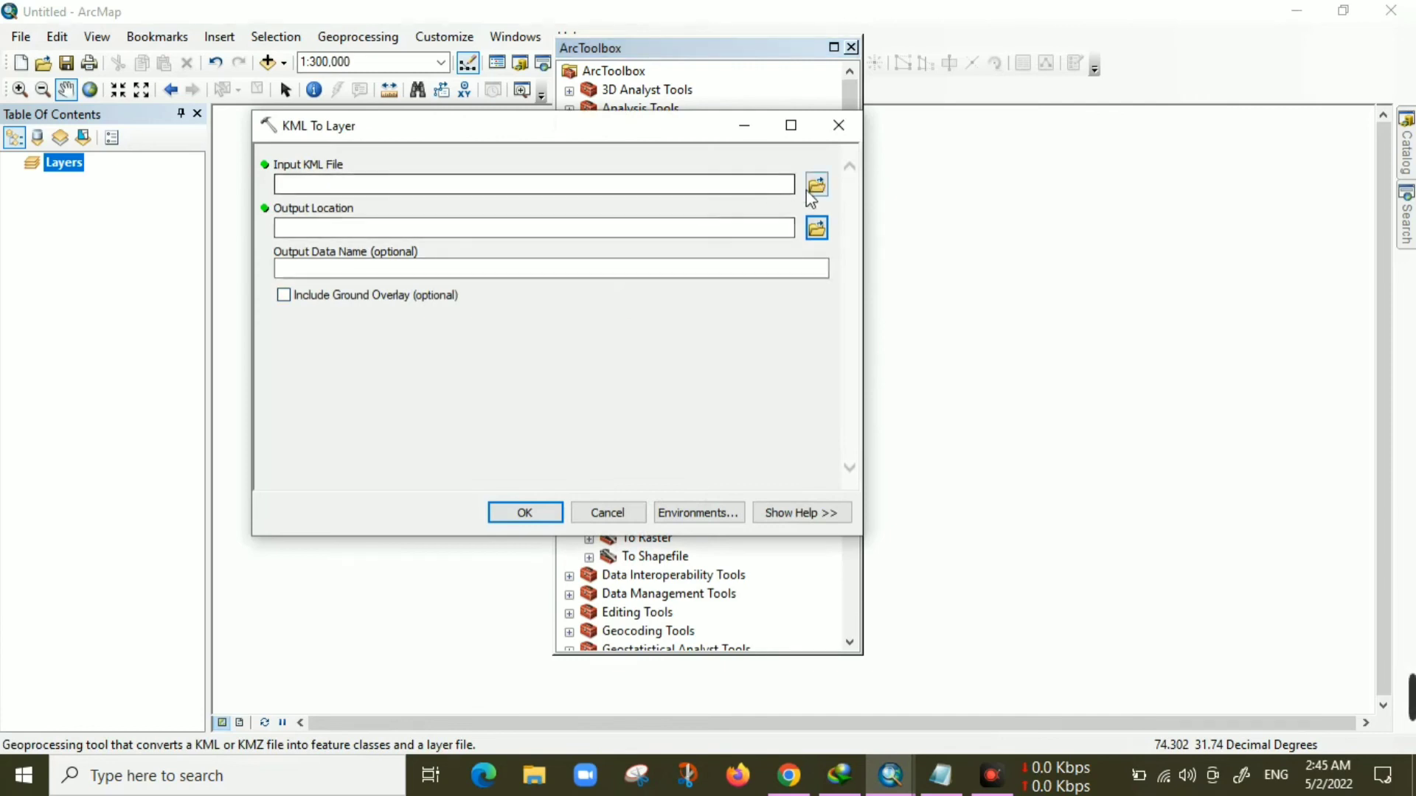
{"action": "left_click", "coordinate": [816, 185]}
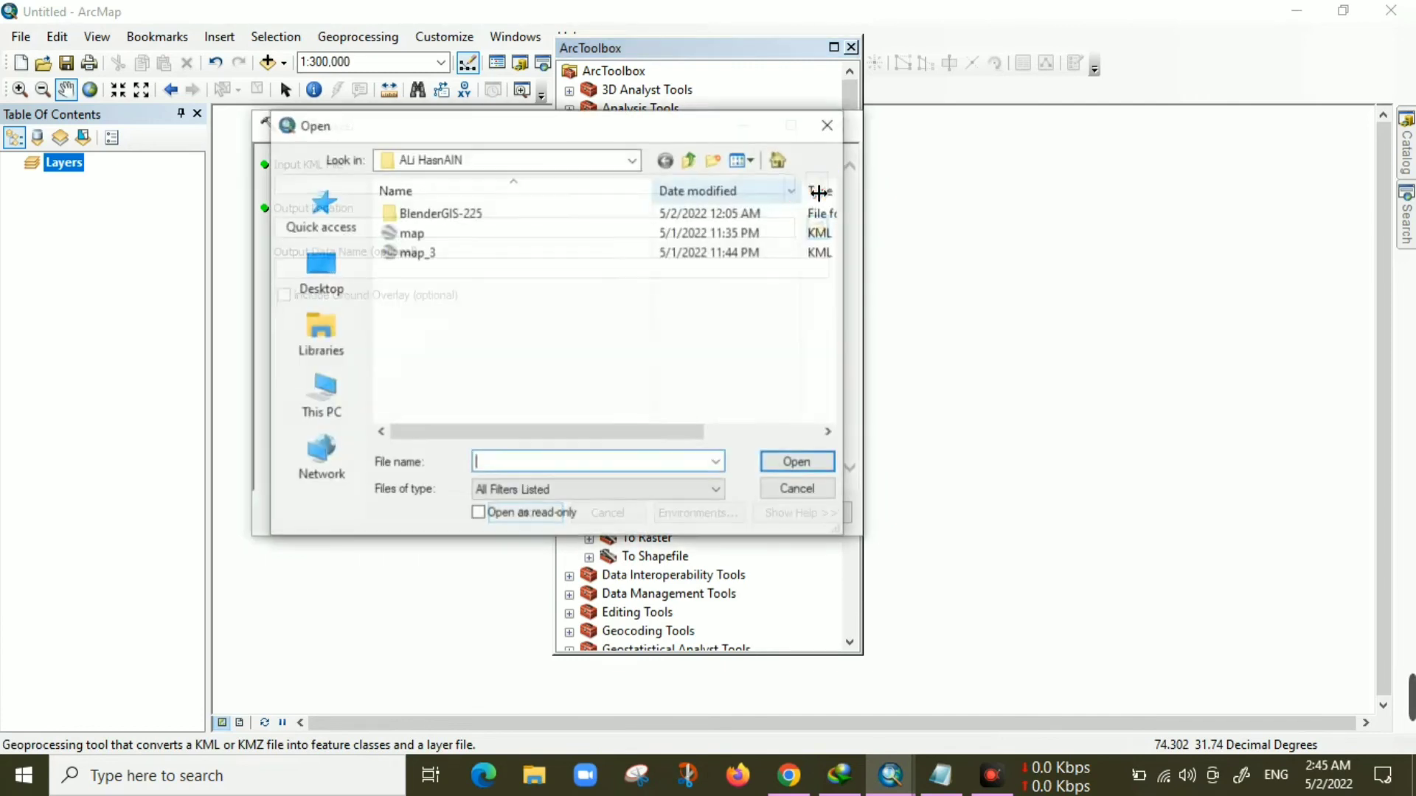
{"action": "left_click", "coordinate": [443, 253]}
{"action": "left_click", "coordinate": [798, 462]}
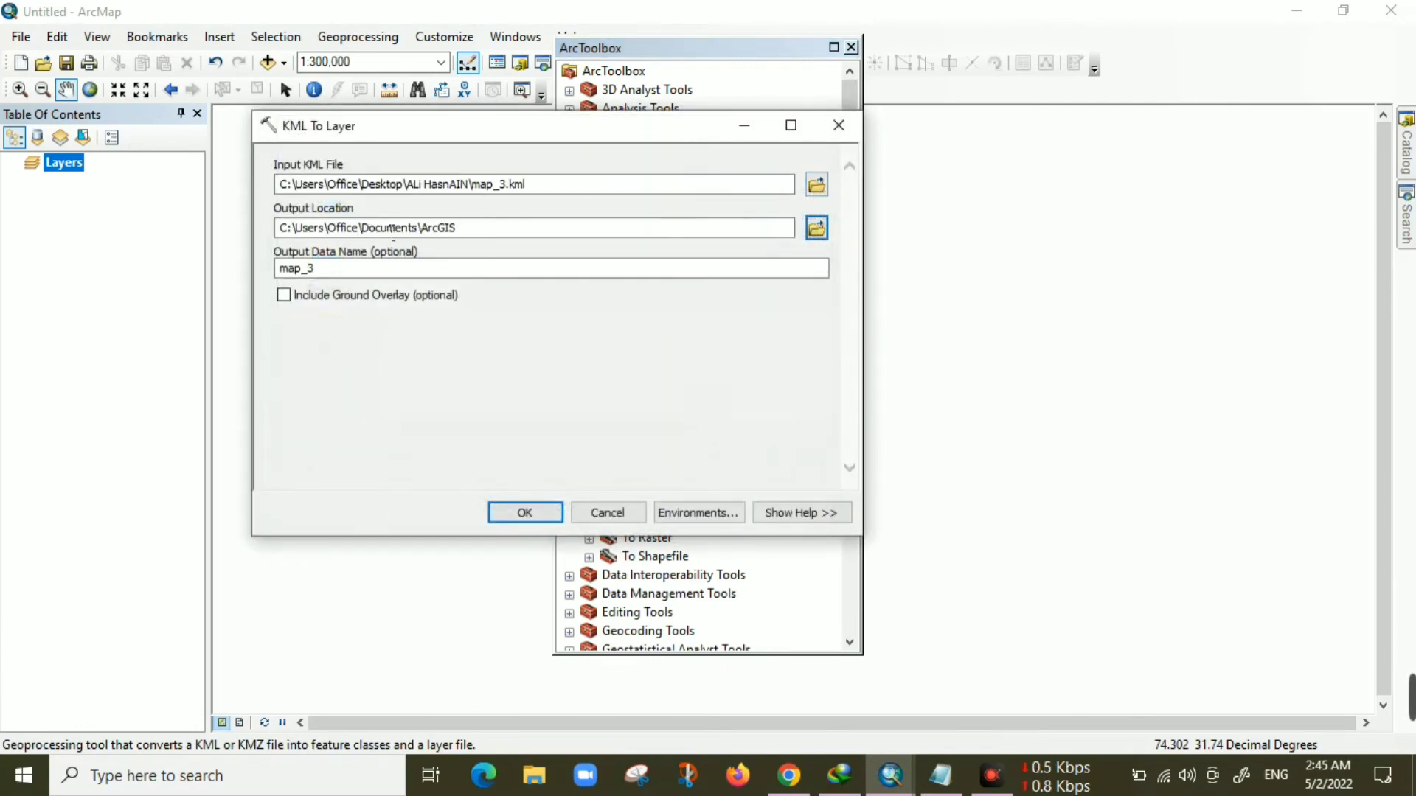
{"action": "left_click", "coordinate": [524, 513]}
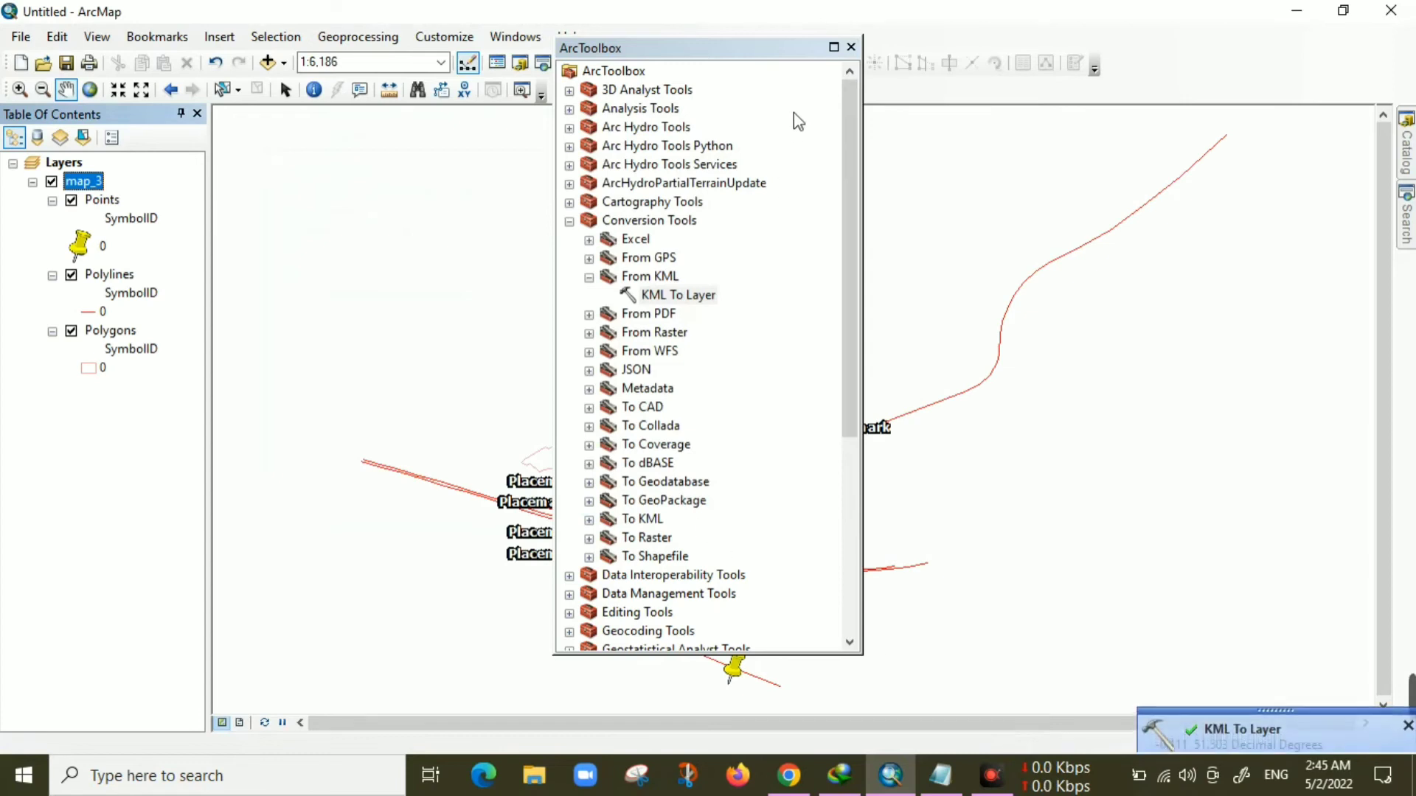
Close ArcToolbox and remove the Points layer from the map_3 group
{"action": "left_click", "coordinate": [851, 48]}
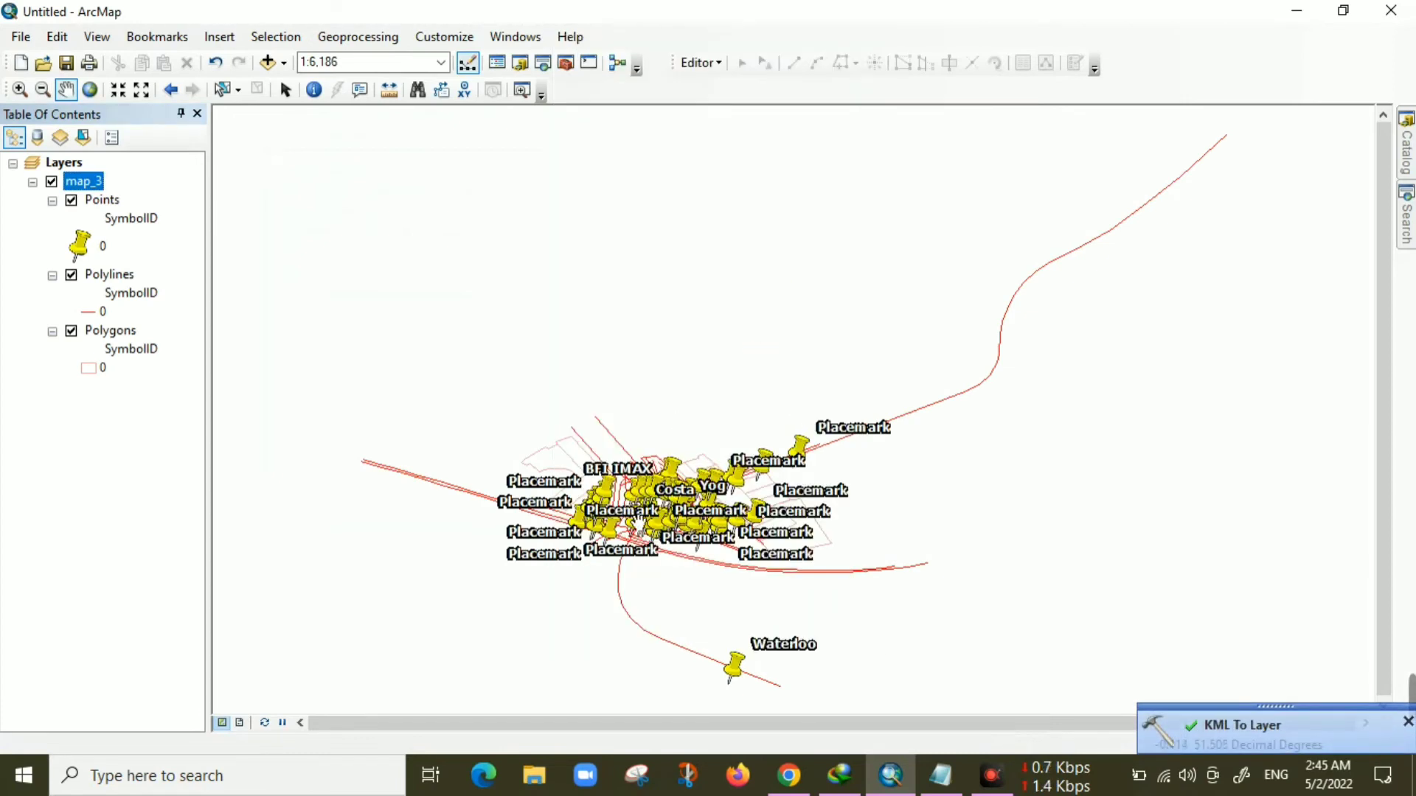
{"action": "scroll", "coordinate": [638, 522], "scroll_direction": "up", "scroll_amount": 2}
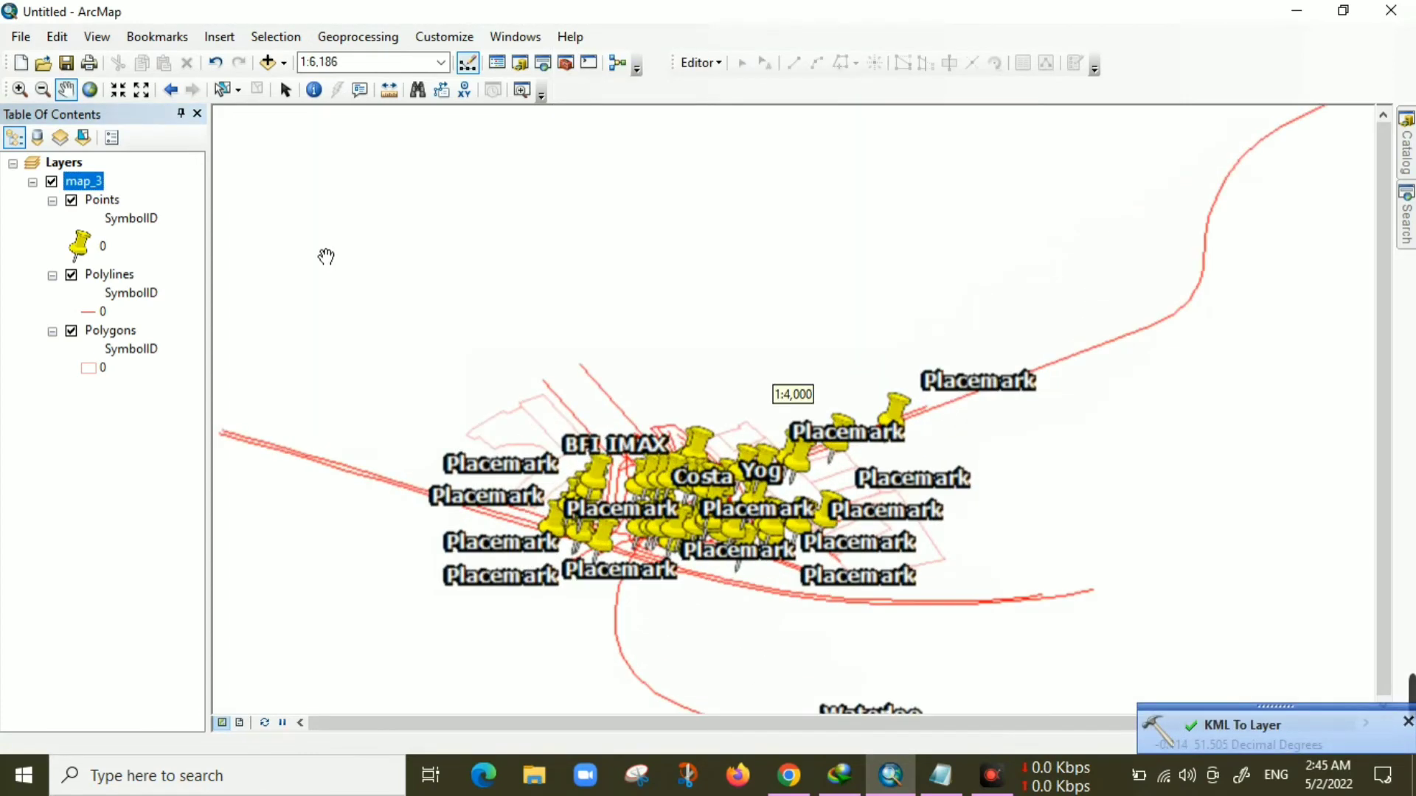
{"action": "left_click", "coordinate": [72, 201]}
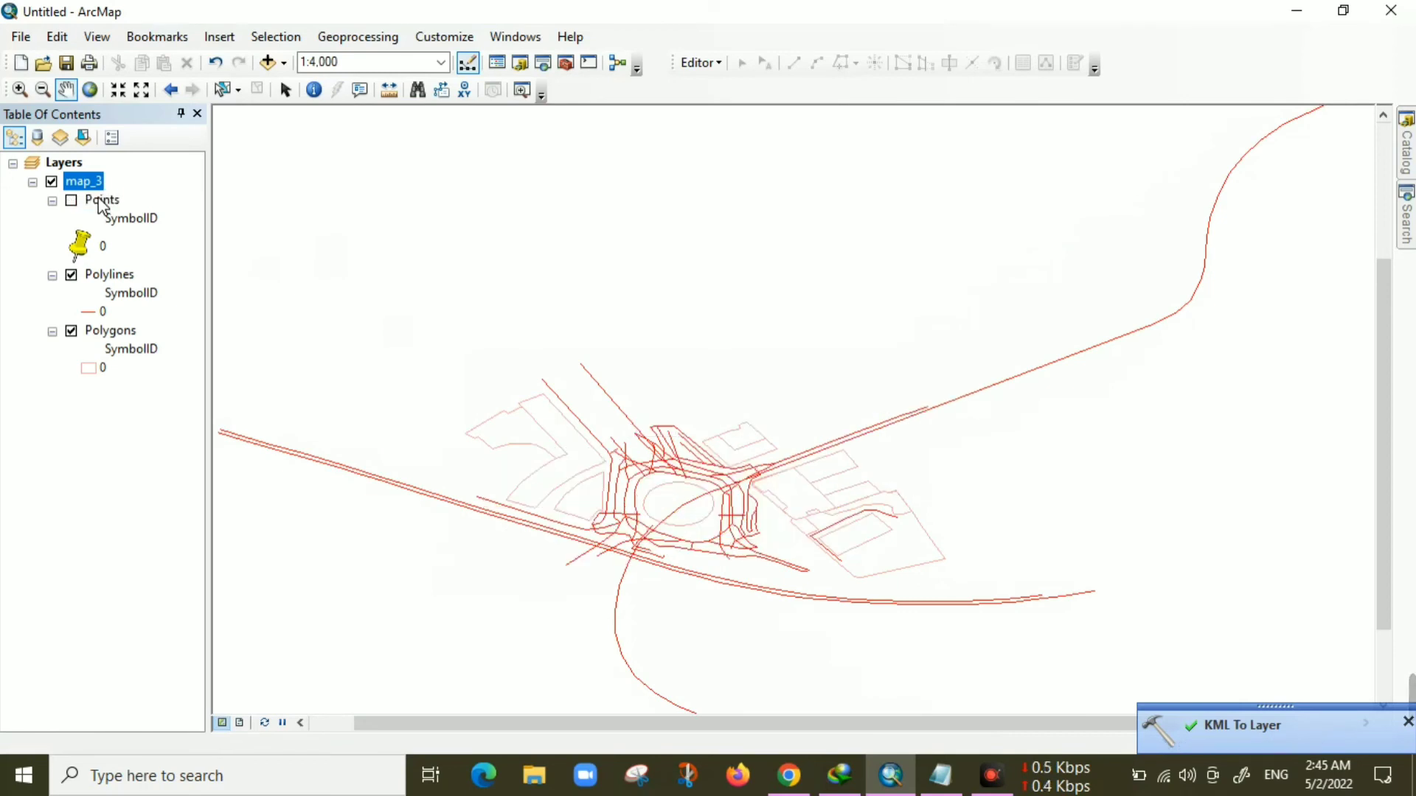
{"action": "right_click", "coordinate": [103, 206]}
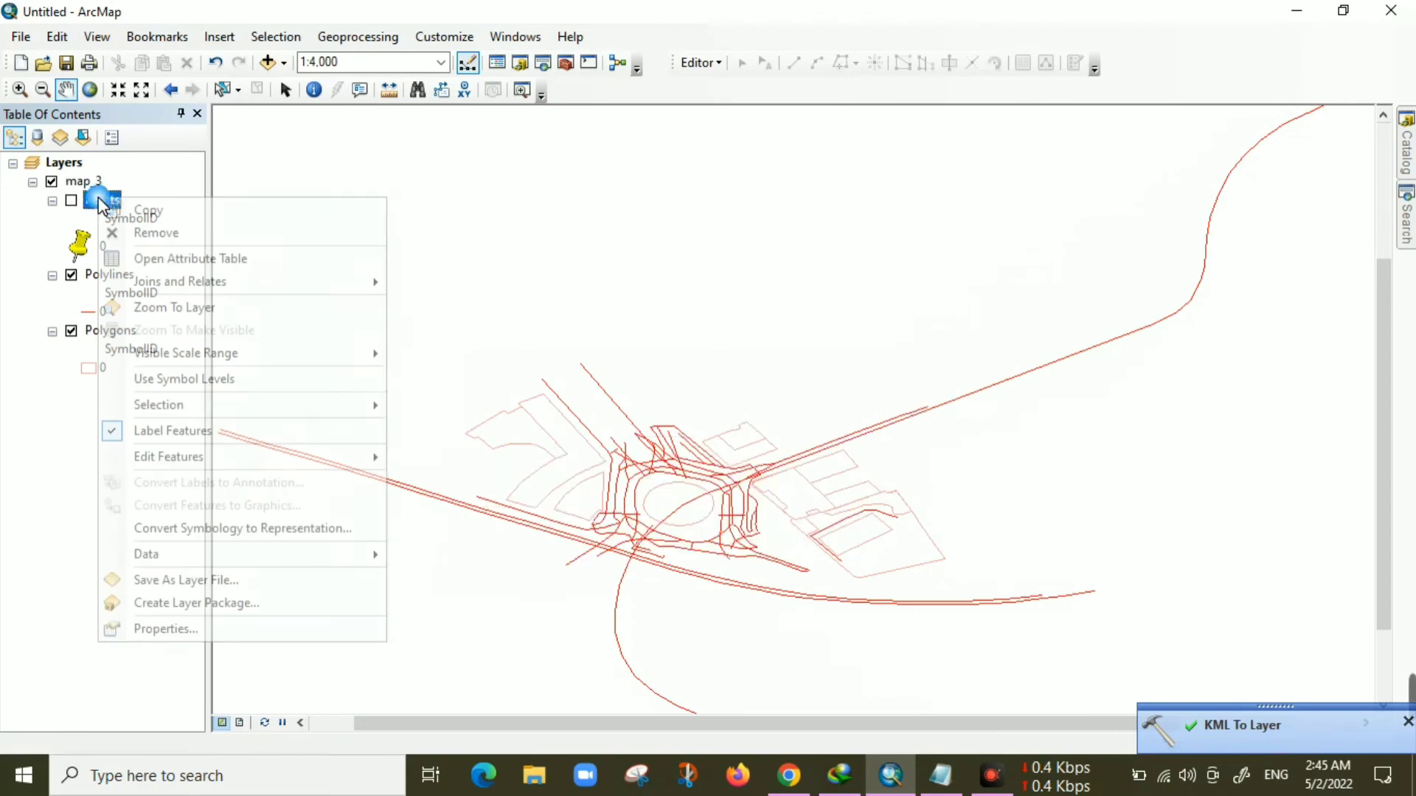
{"action": "left_click", "coordinate": [123, 232]}
Remove the Polylines layer from the map_3 group
{"action": "left_click_drag", "start_coordinate": [620, 566], "coordinate": [578, 525]}
{"action": "scroll", "coordinate": [503, 503], "scroll_direction": "up", "scroll_amount": 1}
{"action": "scroll", "coordinate": [578, 527], "scroll_direction": "down", "scroll_amount": 1}
{"action": "scroll", "coordinate": [578, 526], "scroll_direction": "up", "scroll_amount": 1}
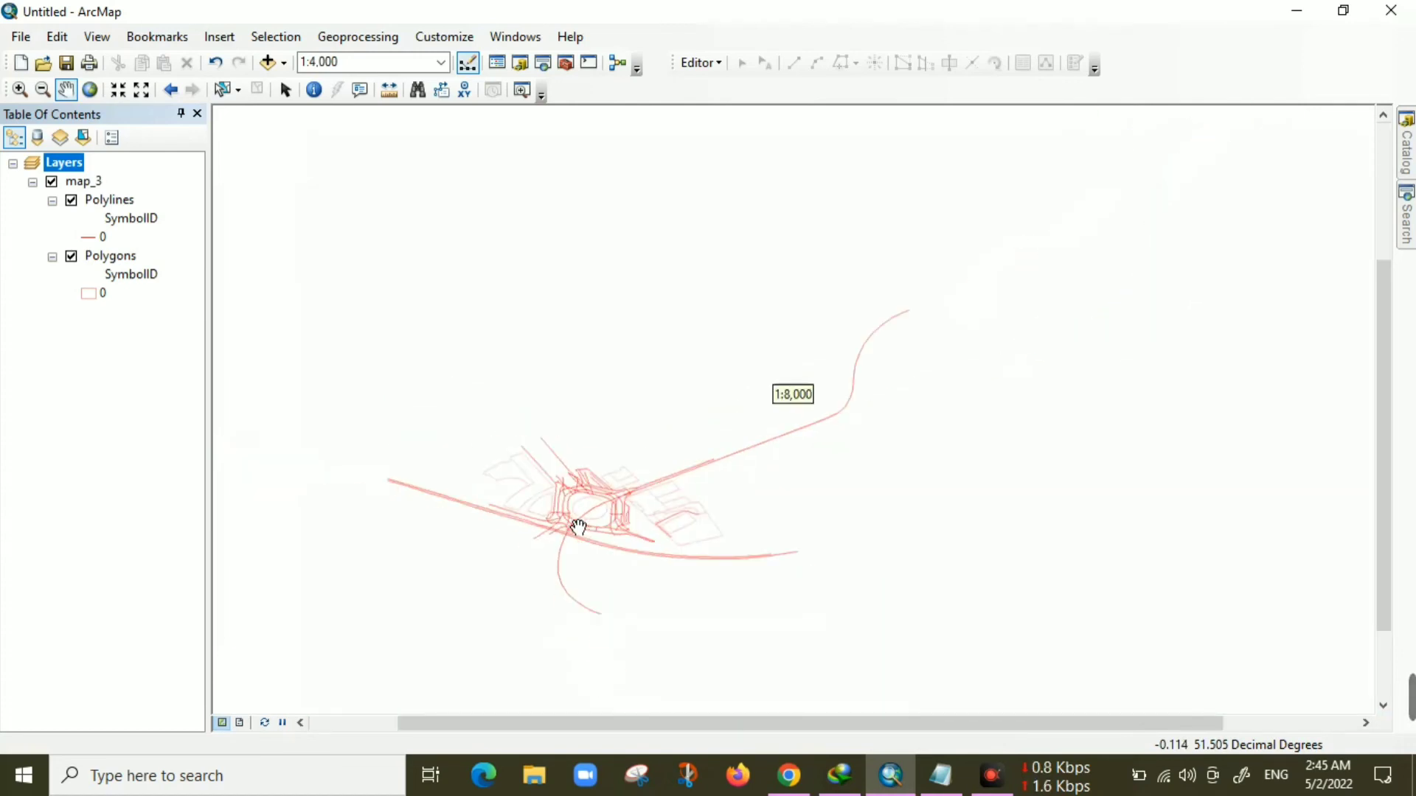
{"action": "scroll", "coordinate": [578, 526], "scroll_direction": "down", "scroll_amount": 2}
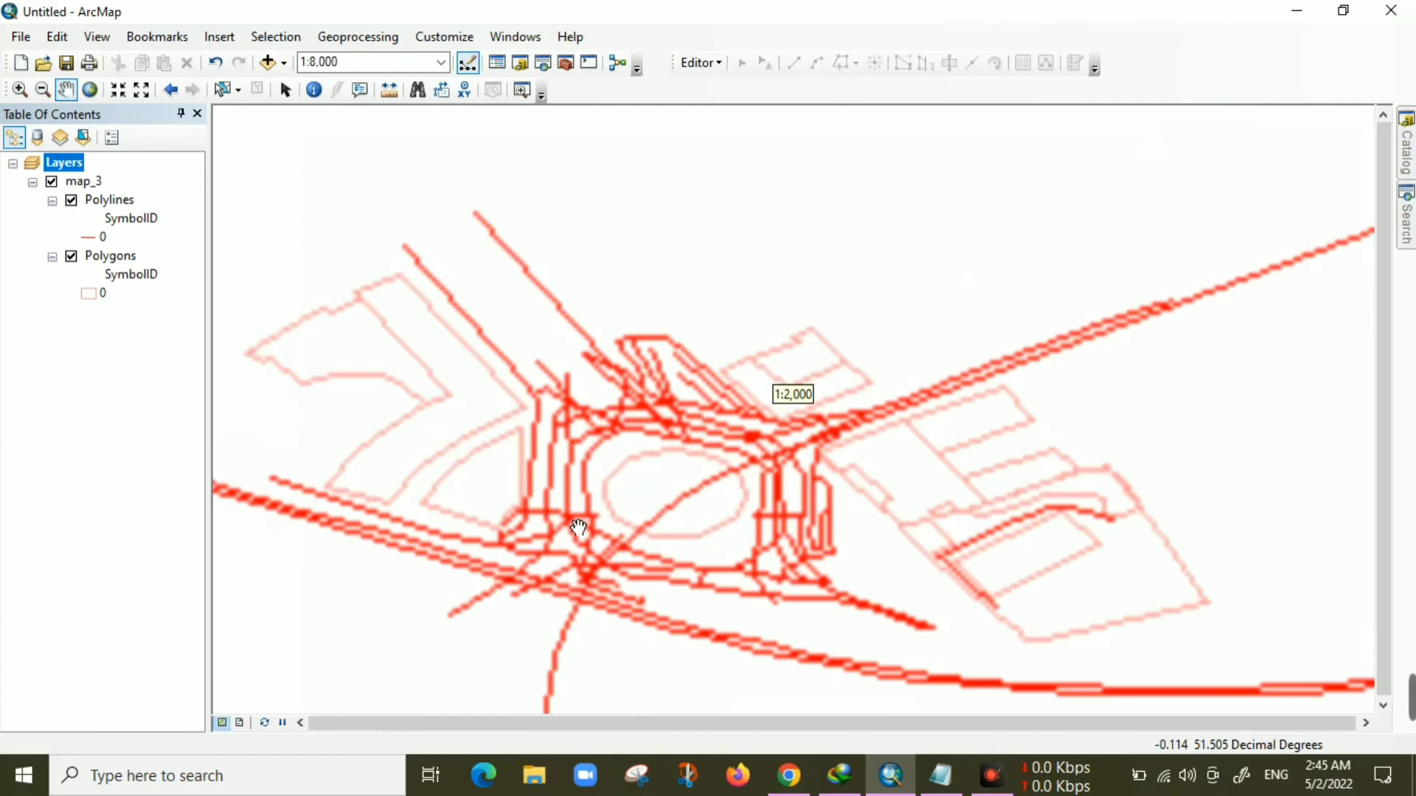
{"action": "scroll", "coordinate": [727, 487], "scroll_direction": "down", "scroll_amount": 1}
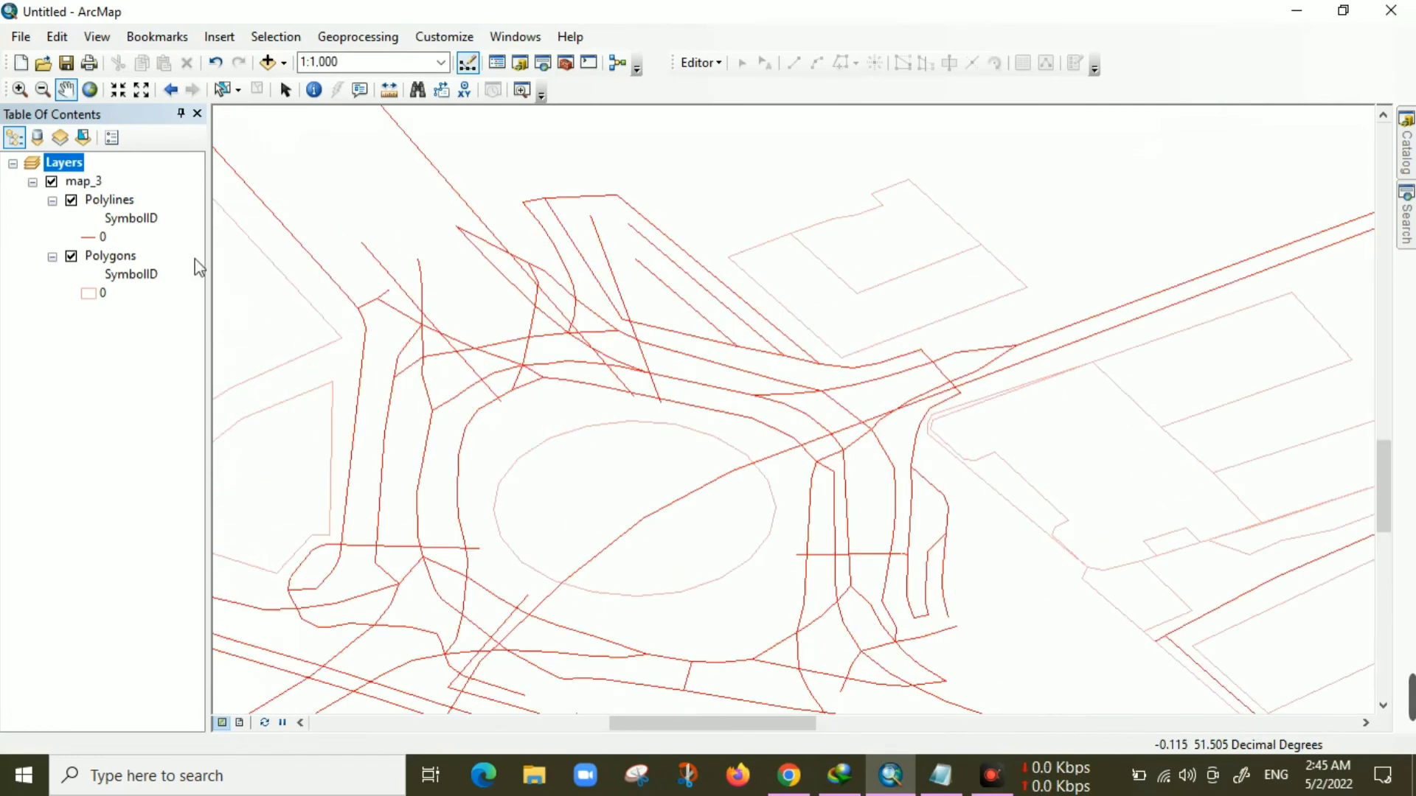
{"action": "left_click", "coordinate": [71, 201]}
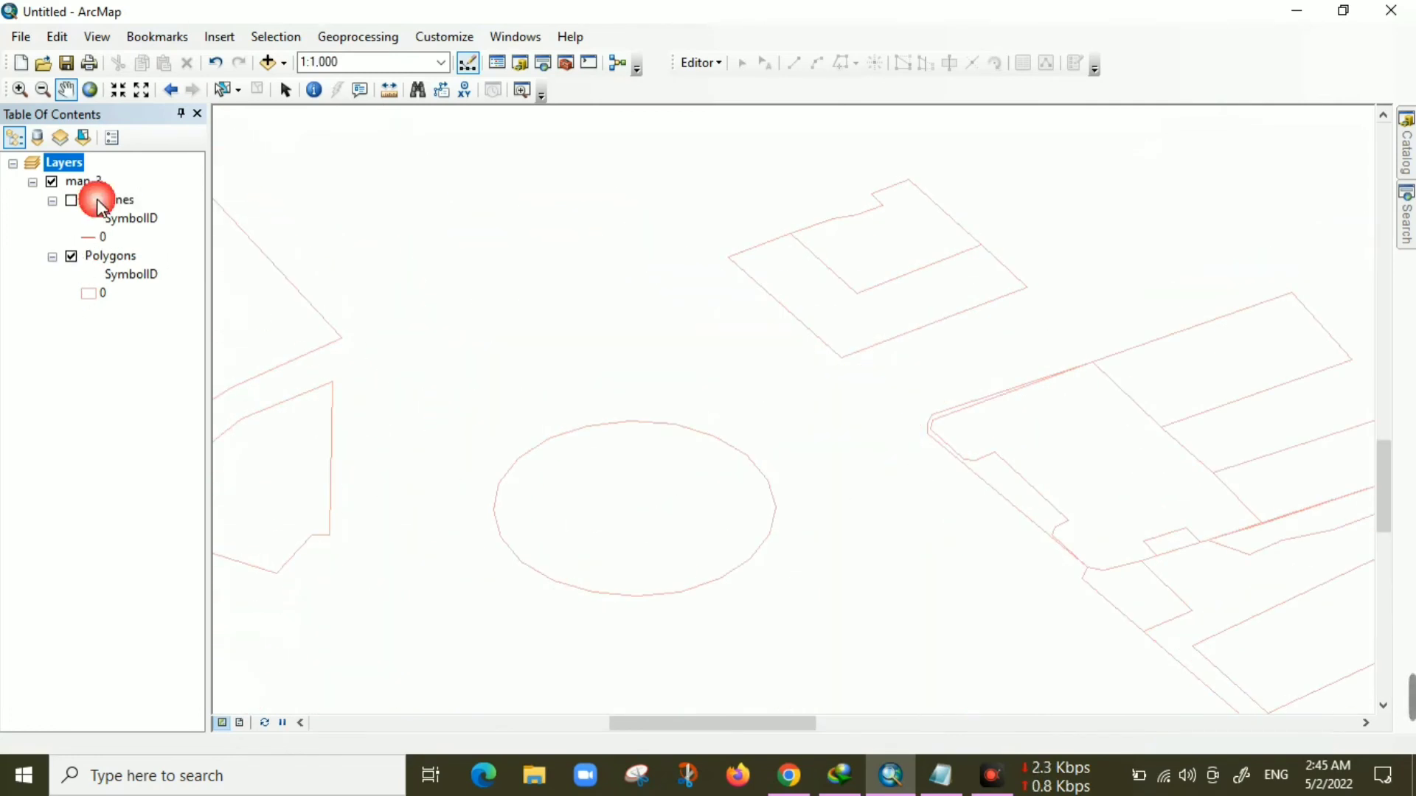
{"action": "right_click", "coordinate": [107, 200]}
{"action": "left_click", "coordinate": [165, 234]}
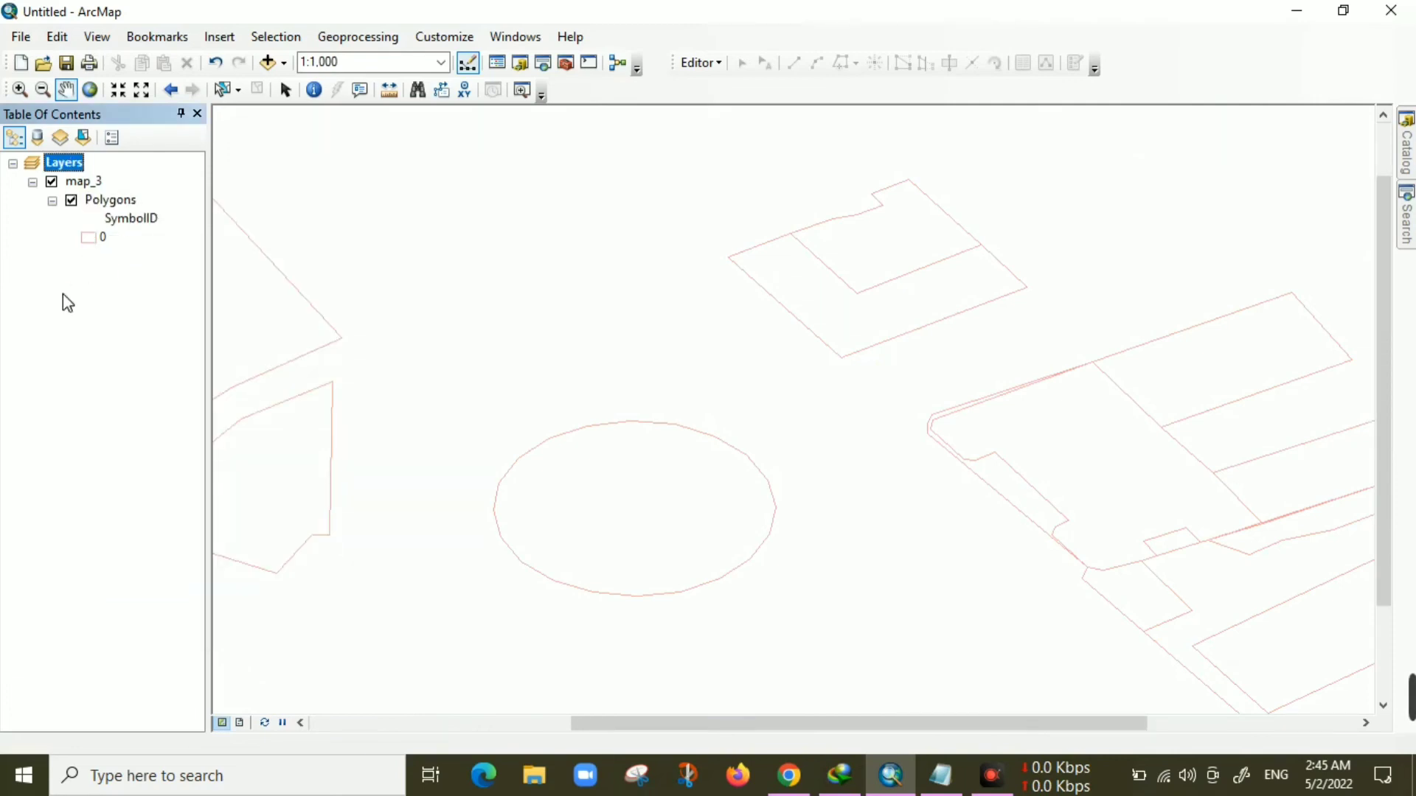
Change the Polygons layer symbol to the Lake fill style
{"action": "left_click", "coordinate": [89, 239]}
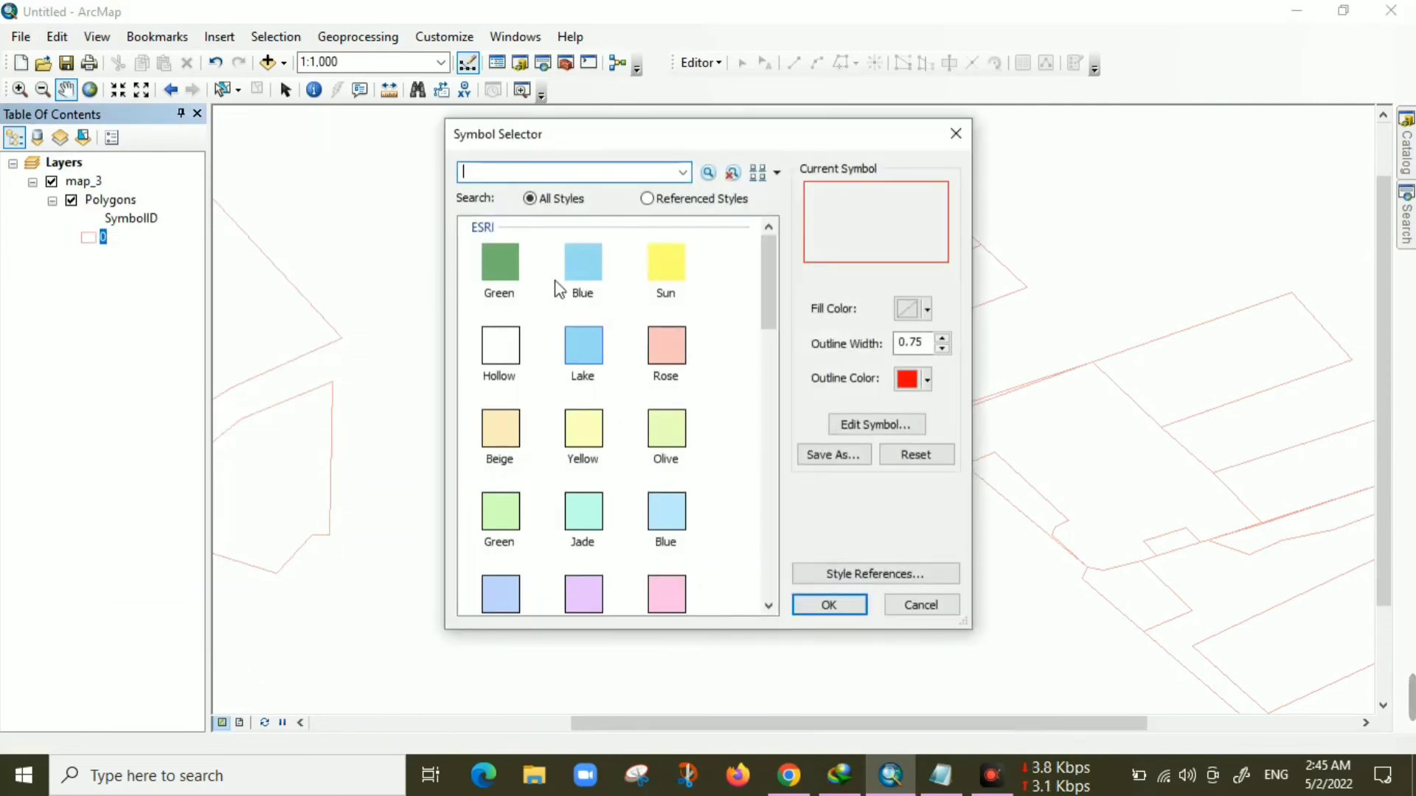
{"action": "left_click", "coordinate": [585, 362]}
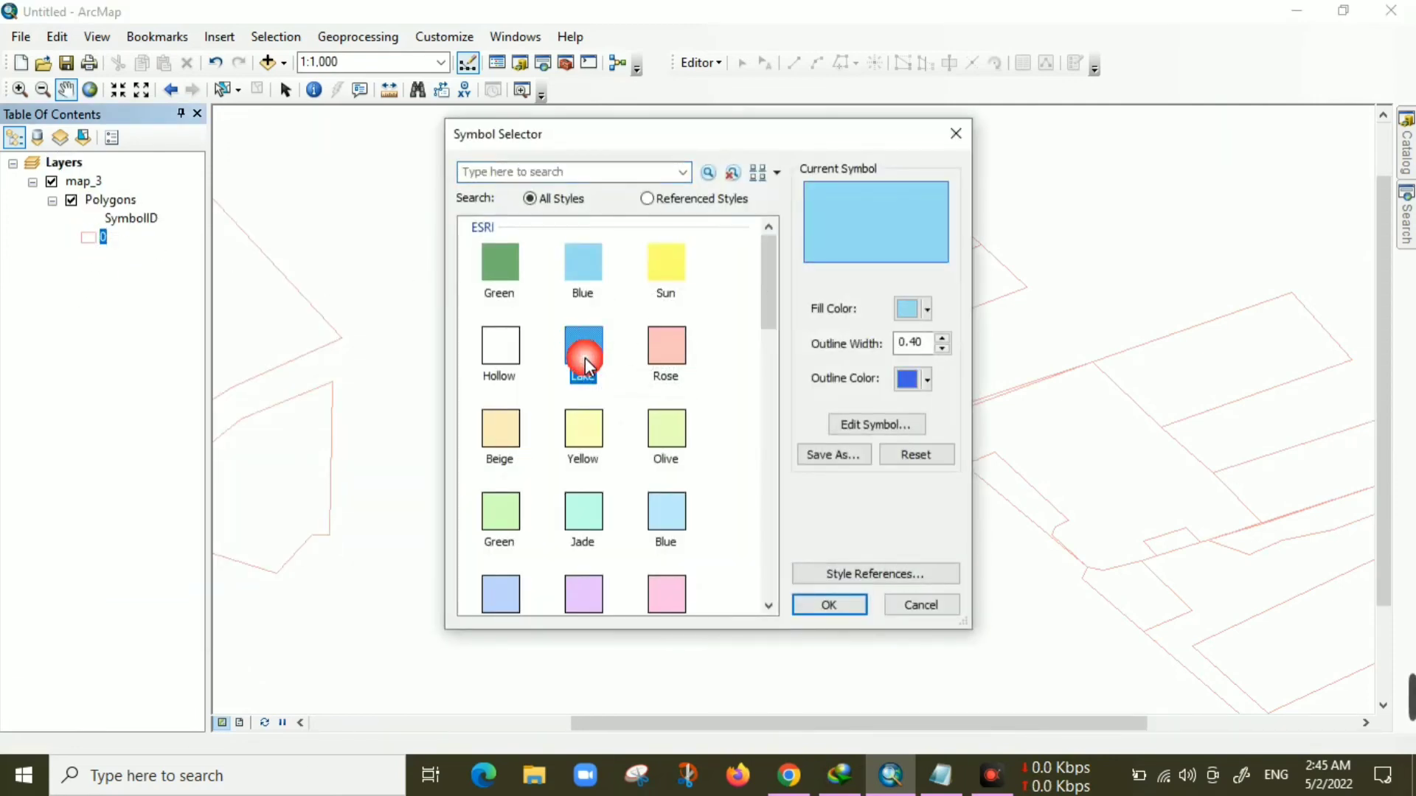
{"action": "left_click", "coordinate": [830, 603]}
Insert a new text element onto the map
{"action": "scroll", "coordinate": [838, 544], "scroll_direction": "down", "scroll_amount": 1}
{"action": "scroll", "coordinate": [838, 546], "scroll_direction": "up", "scroll_amount": 1}
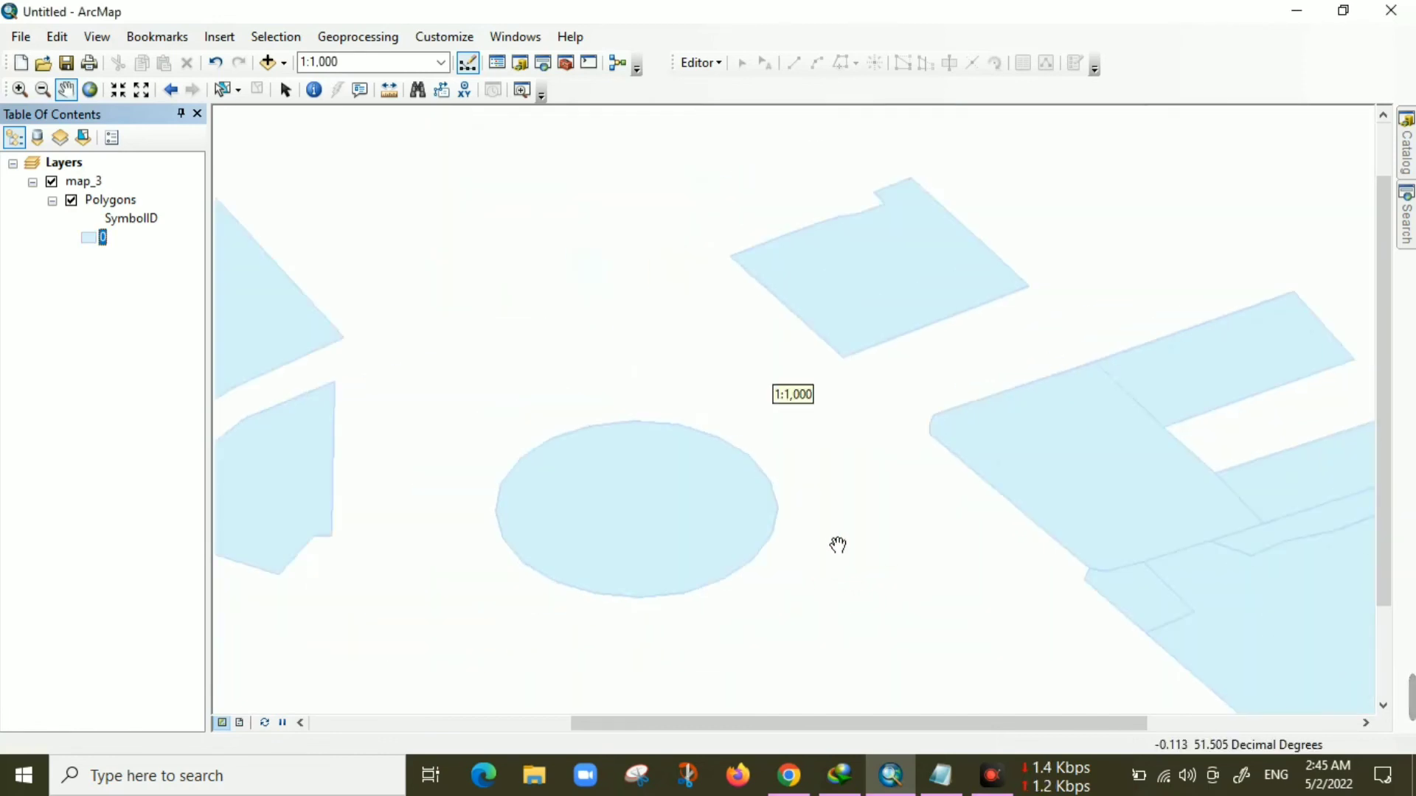
{"action": "scroll", "coordinate": [837, 545], "scroll_direction": "up", "scroll_amount": 3}
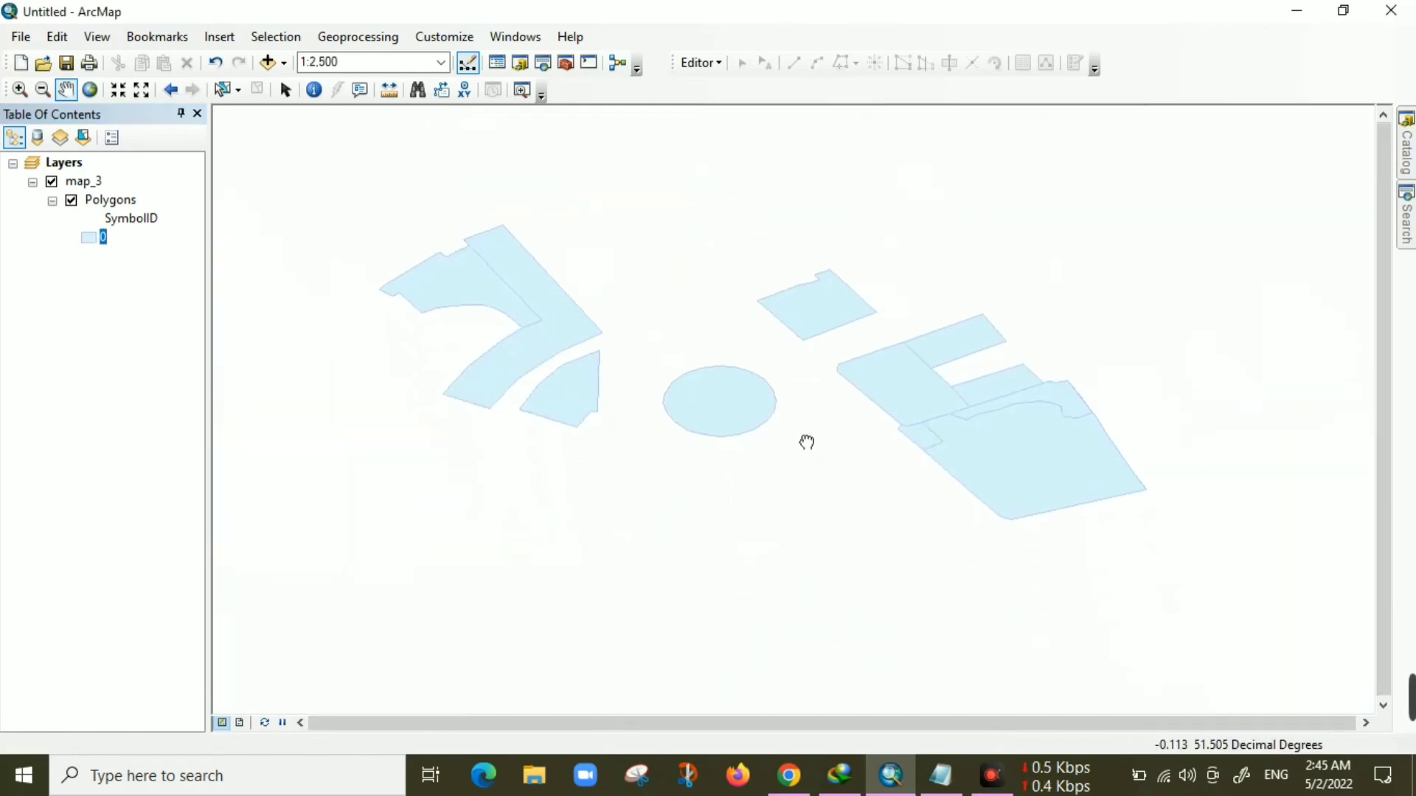
{"action": "scroll", "coordinate": [805, 441], "scroll_direction": "up", "scroll_amount": 2}
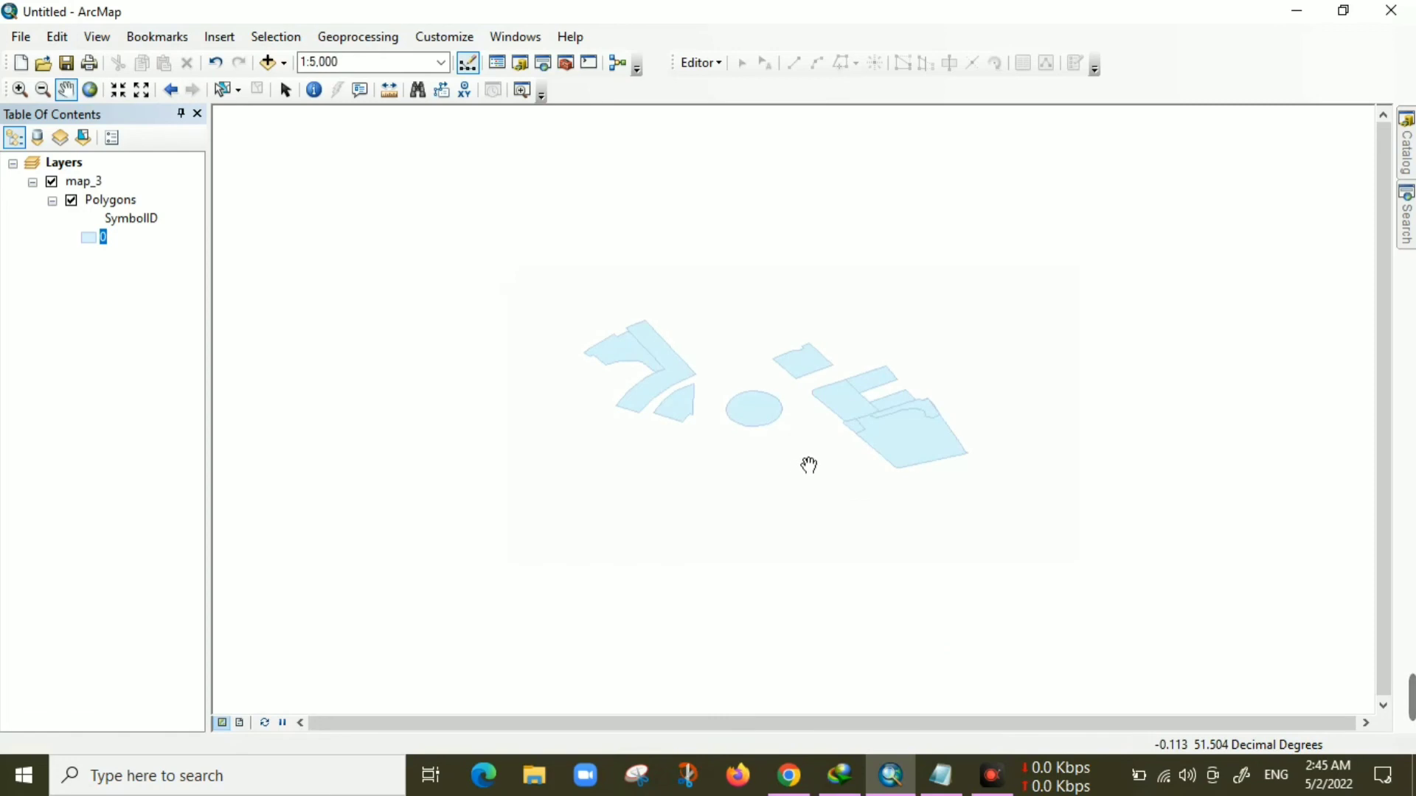
{"action": "scroll", "coordinate": [781, 502], "scroll_direction": "up", "scroll_amount": 1}
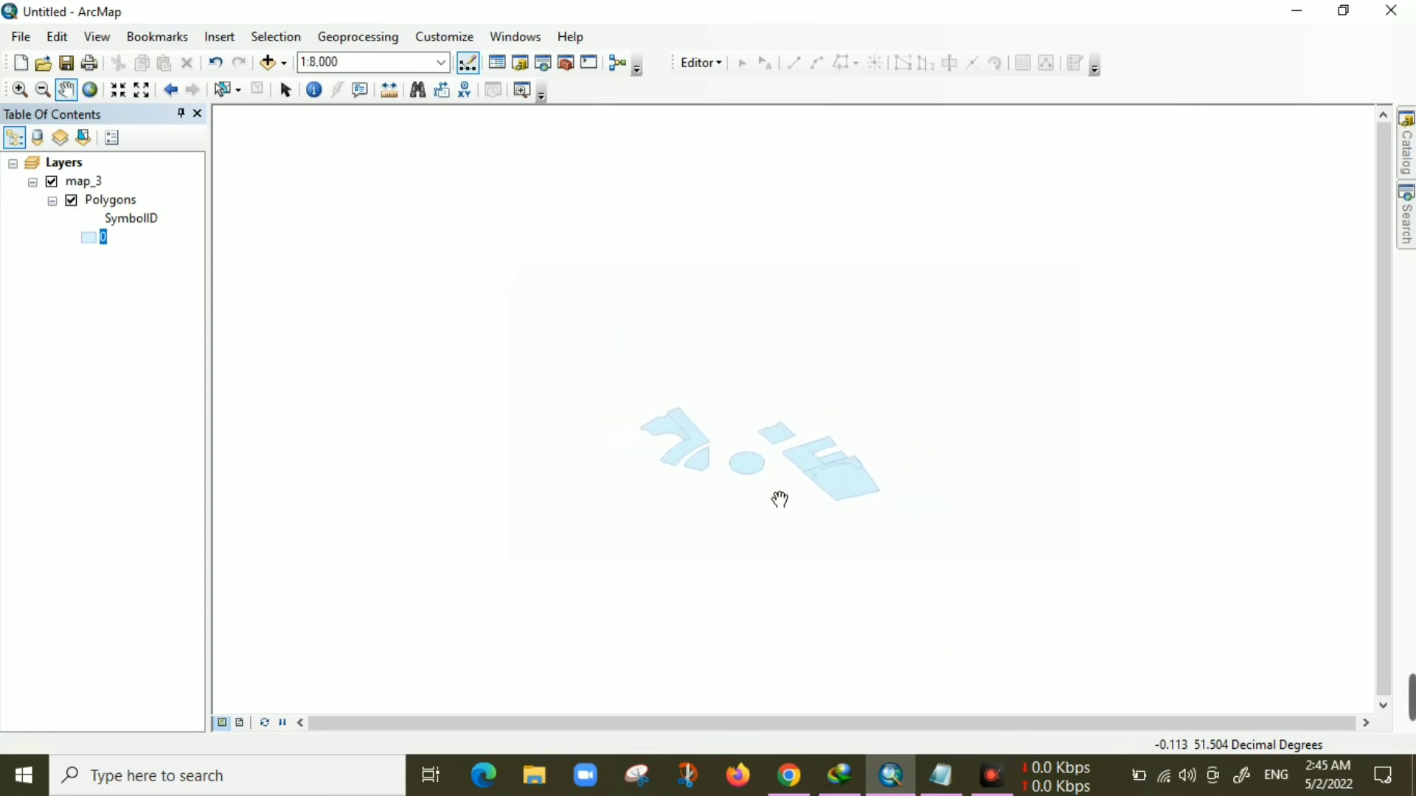
{"action": "left_click_drag", "start_coordinate": [780, 499], "coordinate": [777, 452]}
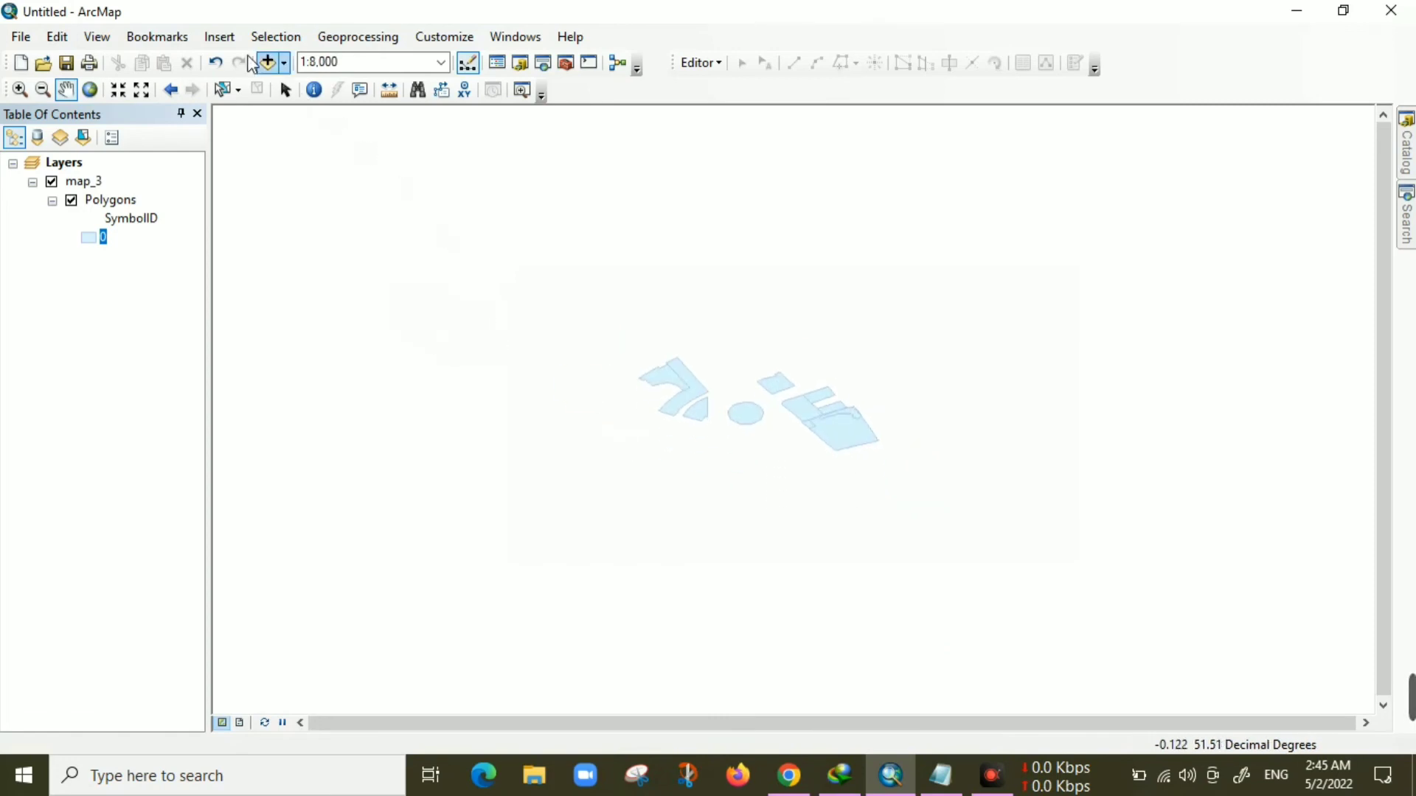
{"action": "left_click", "coordinate": [230, 38]}
{"action": "left_click", "coordinate": [266, 108]}
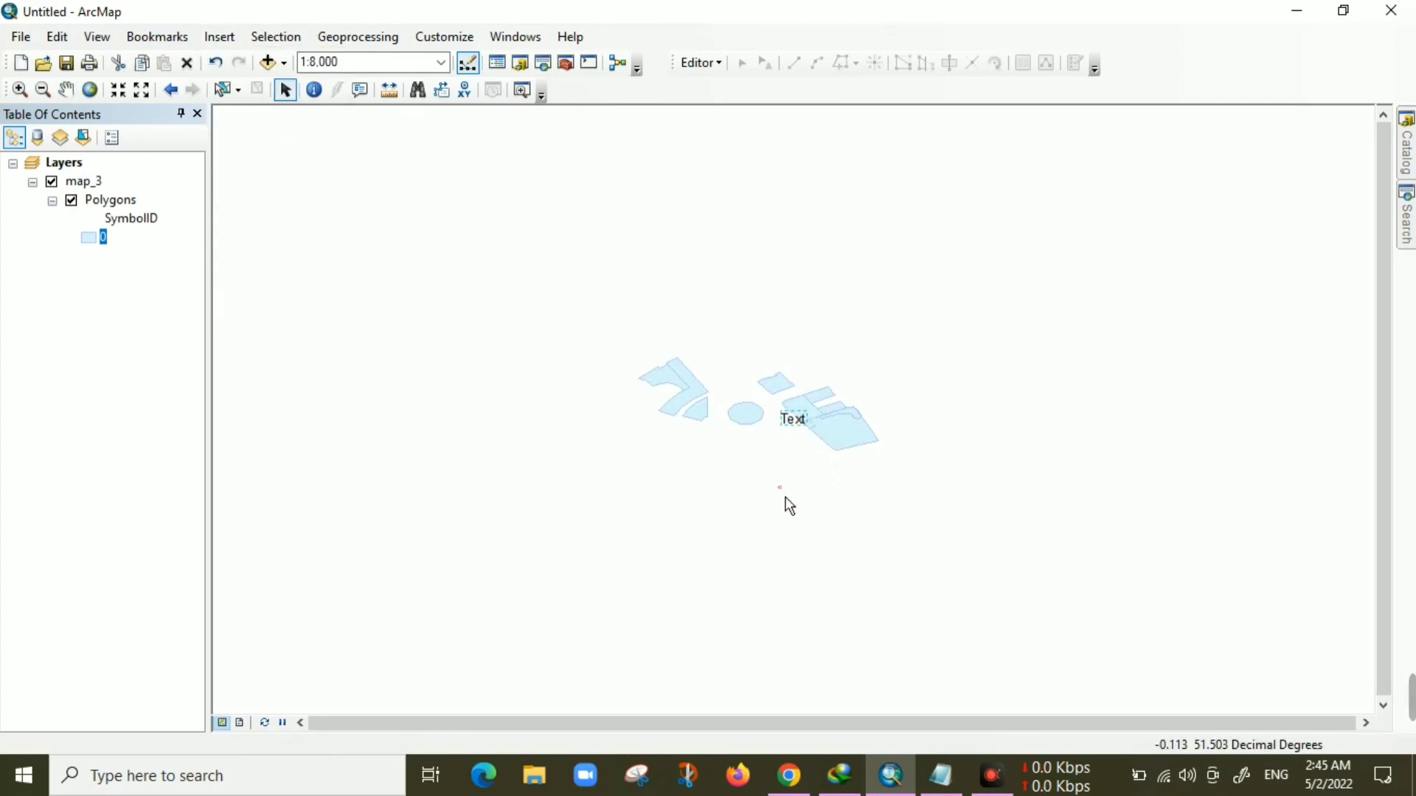
Edit the text element to read 'How much Fast , If you like it please' and open its symbol's font size choices
{"action": "double_click", "coordinate": [794, 420]}
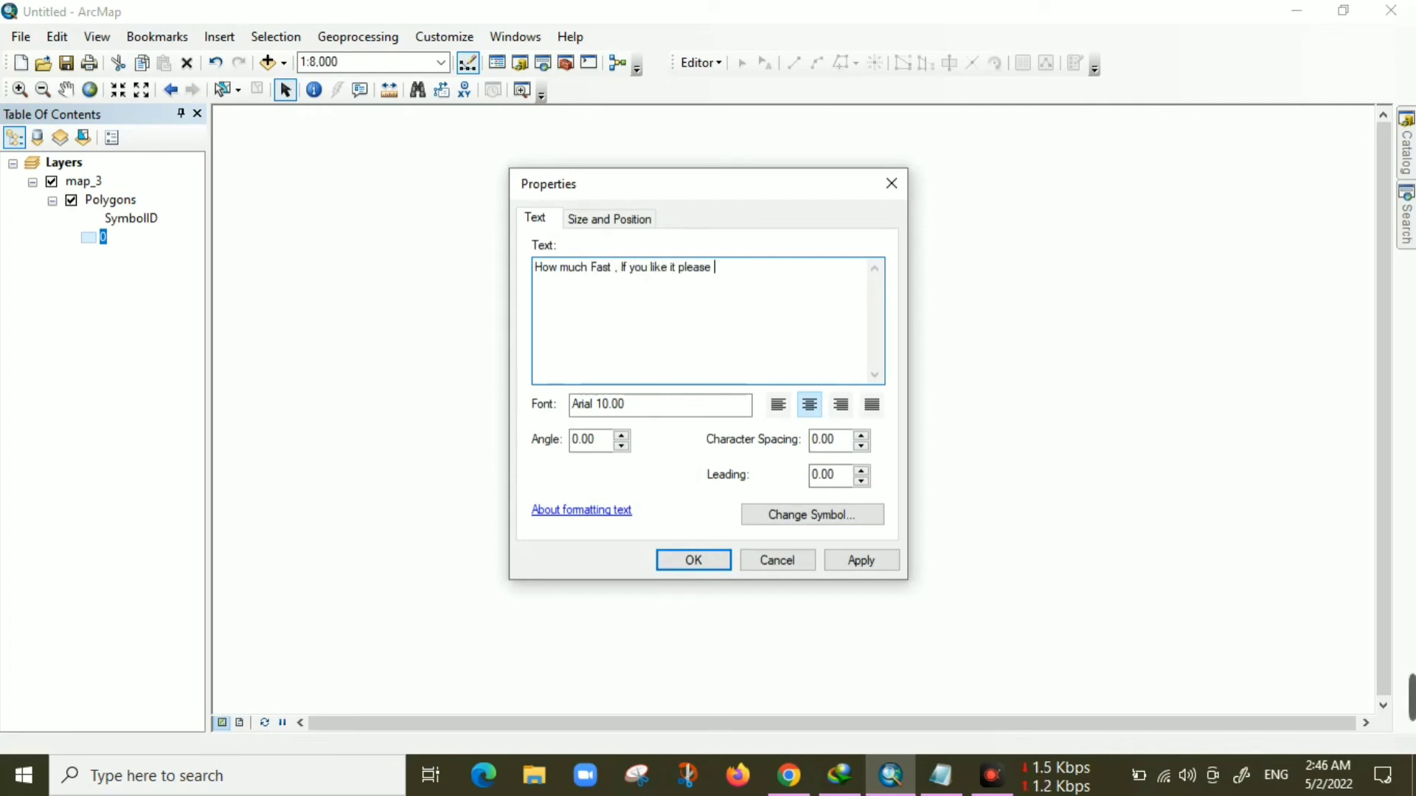
{"action": "double_click", "coordinate": [601, 405]}
{"action": "left_click", "coordinate": [812, 514]}
{"action": "left_click", "coordinate": [916, 374]}
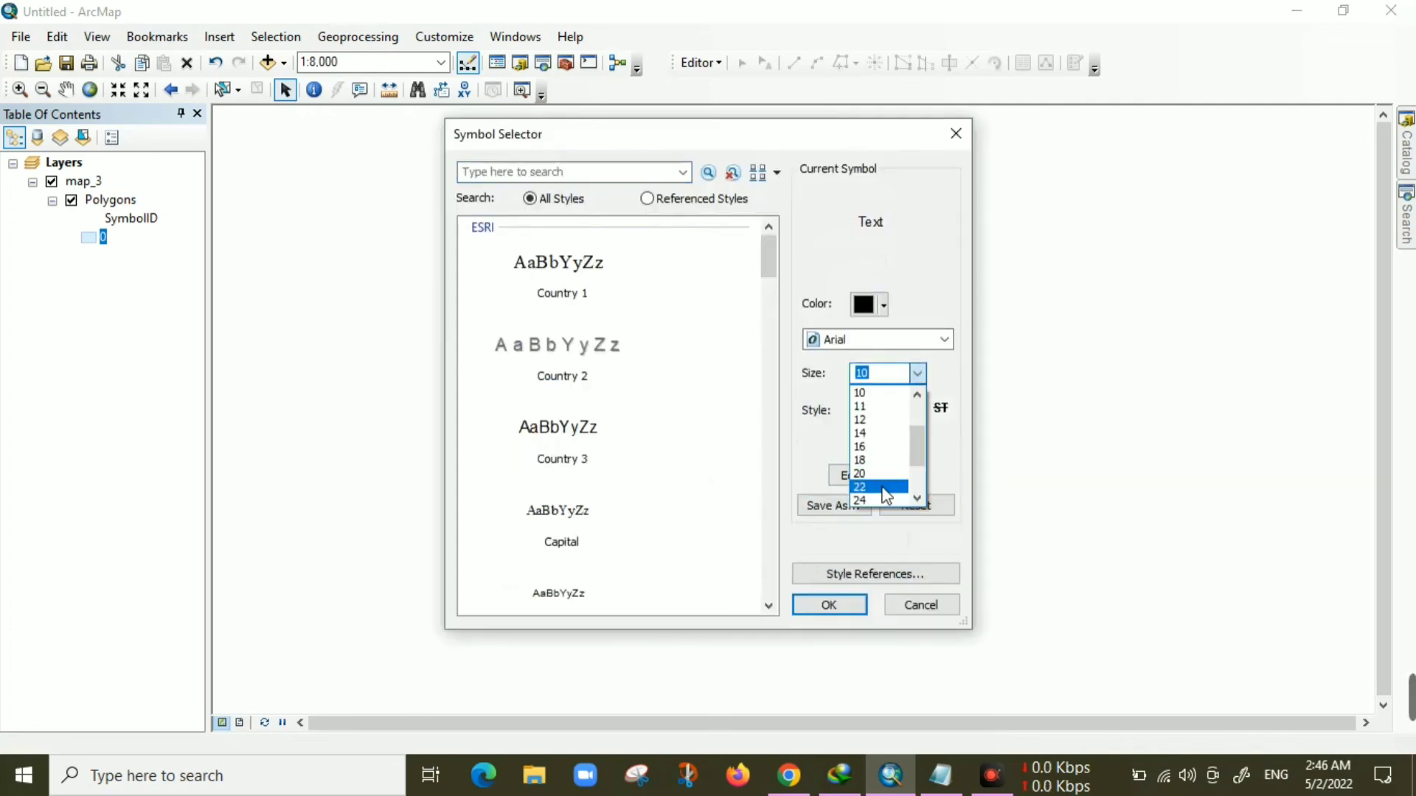